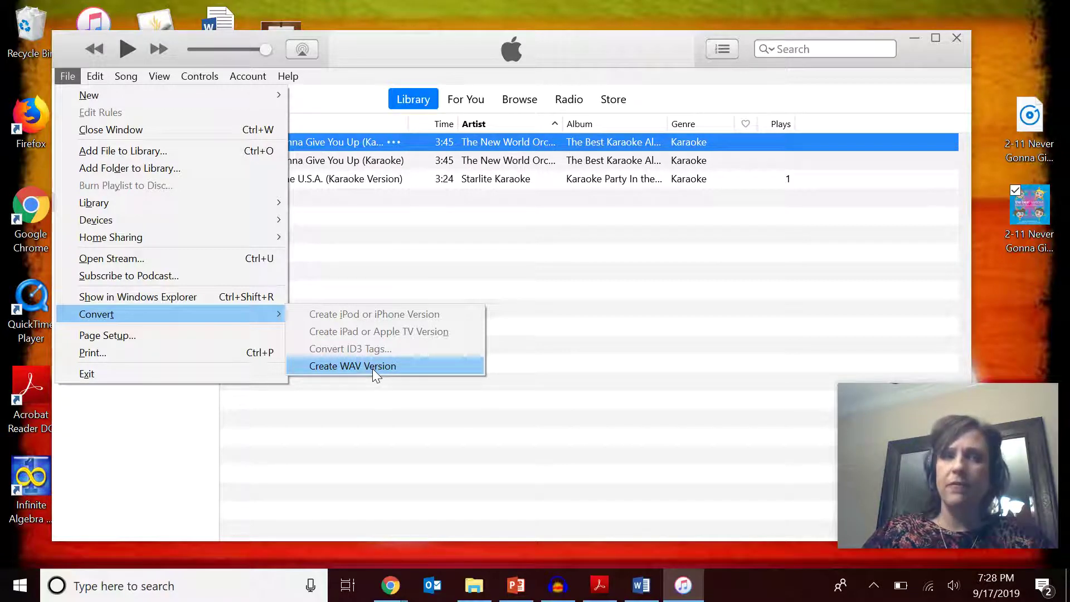
Set the iTunes import settings to use the WAV Encoder and save the preferences.
{"action": "mouse_move", "coordinate": [95, 74]}
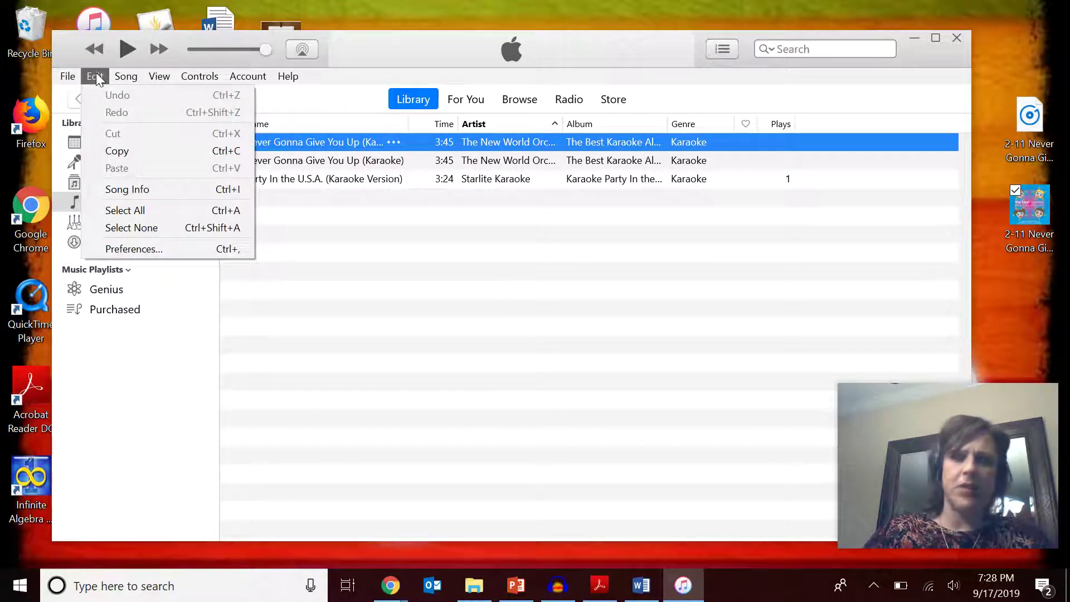
{"action": "left_click", "coordinate": [152, 249]}
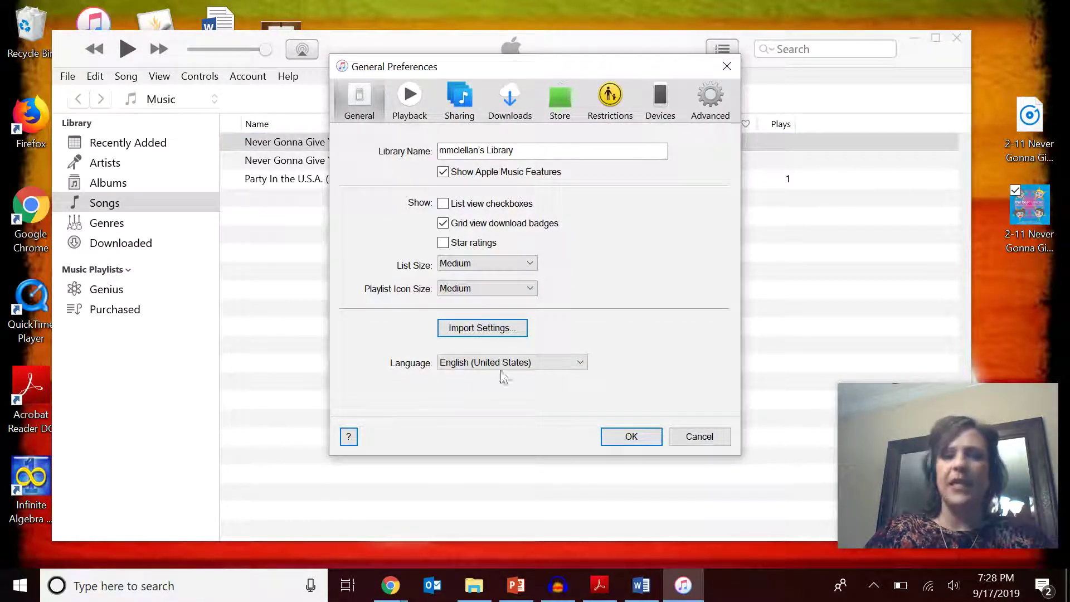
{"action": "left_click", "coordinate": [483, 329]}
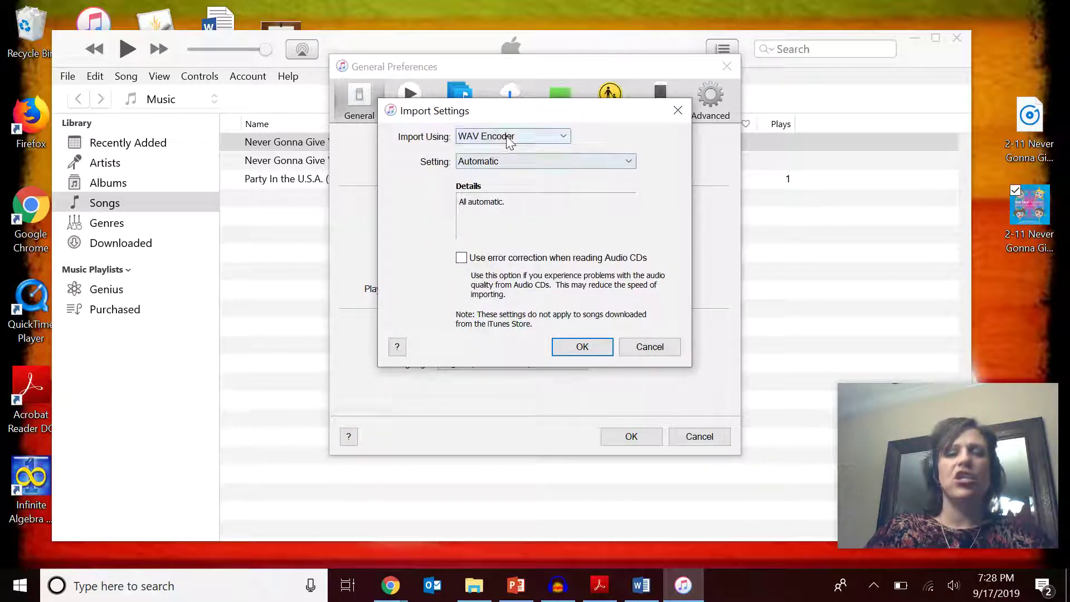
{"action": "left_click", "coordinate": [565, 138]}
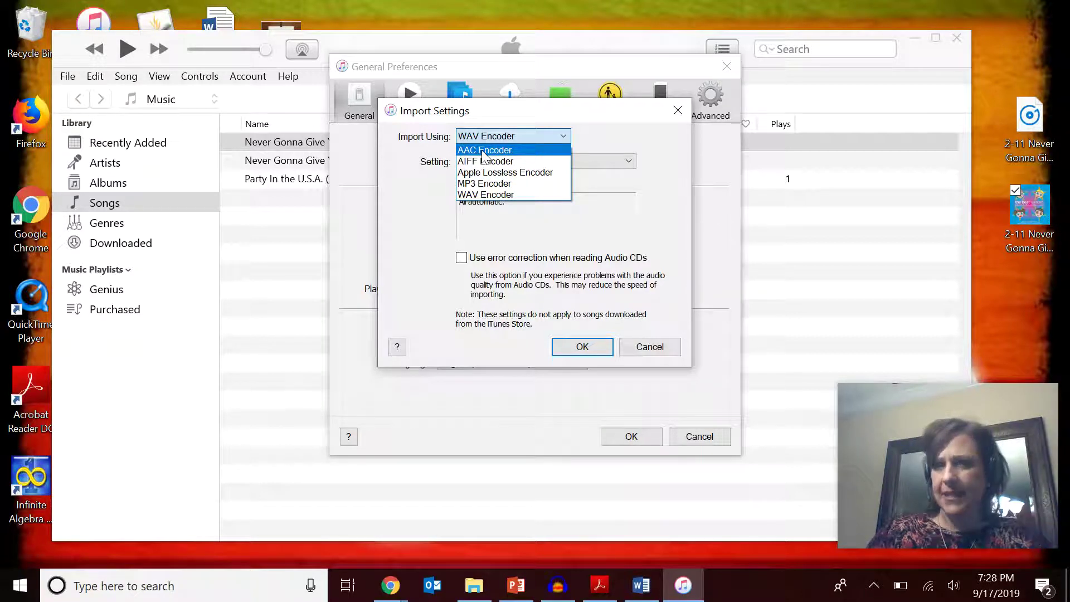
{"action": "left_click", "coordinate": [496, 194]}
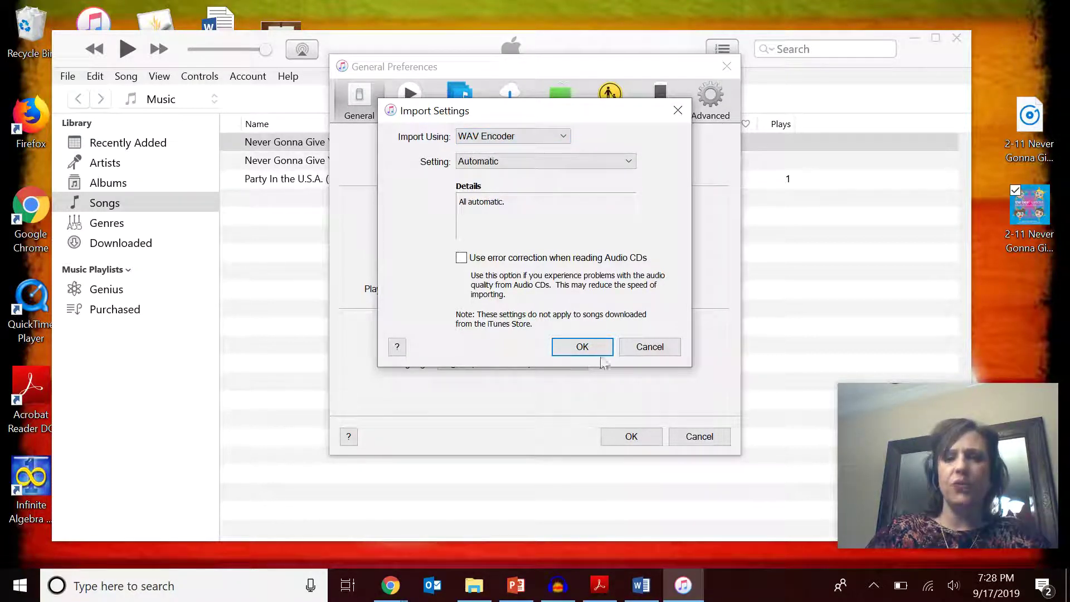
{"action": "left_click", "coordinate": [581, 348]}
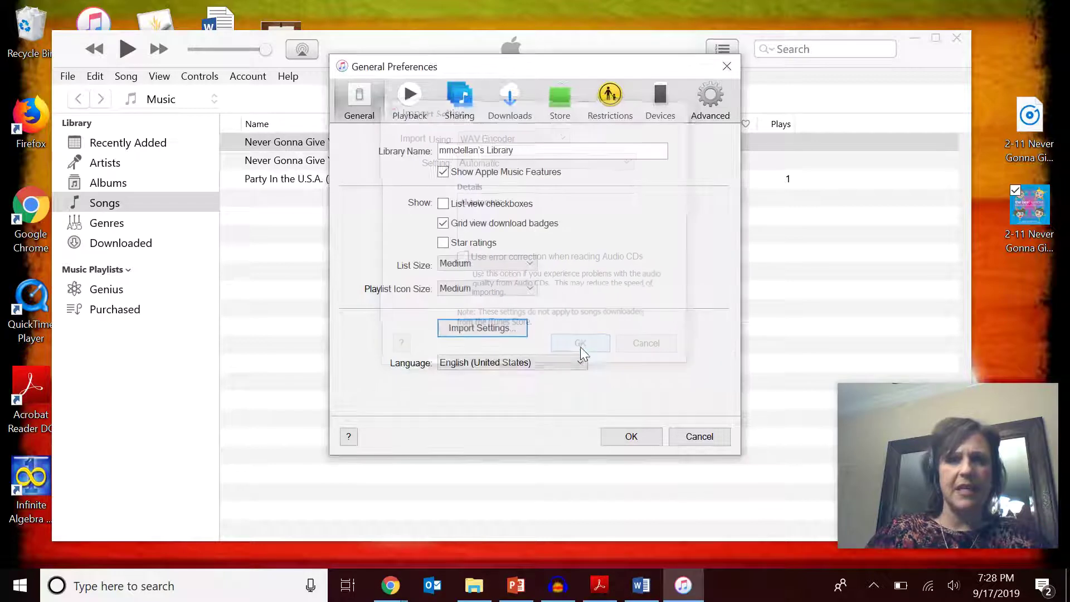
{"action": "left_click", "coordinate": [630, 436]}
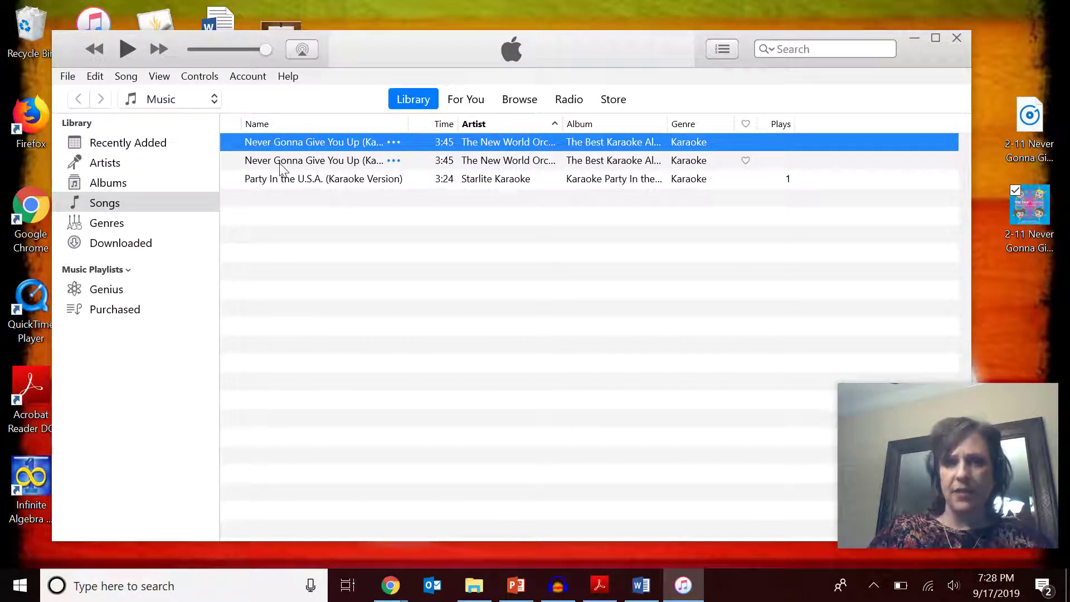
Select the second Never Gonna Give You Up track, switch to the PowerPoint slide show and advance to the slide about Audacity.
{"action": "left_click_drag", "start_coordinate": [282, 163], "coordinate": [704, 107]}
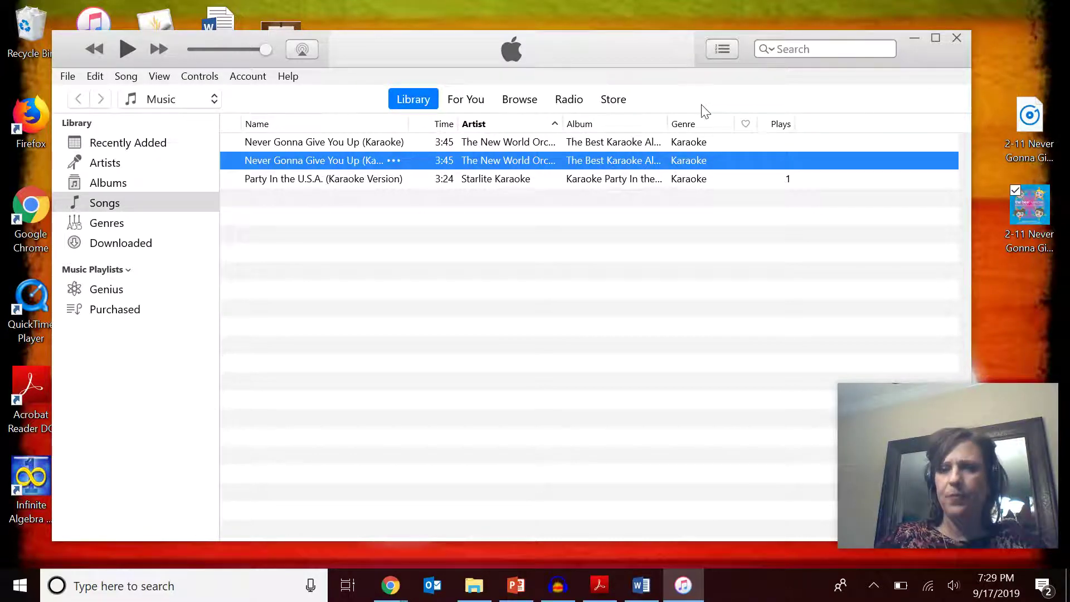
{"action": "left_click", "coordinate": [914, 40]}
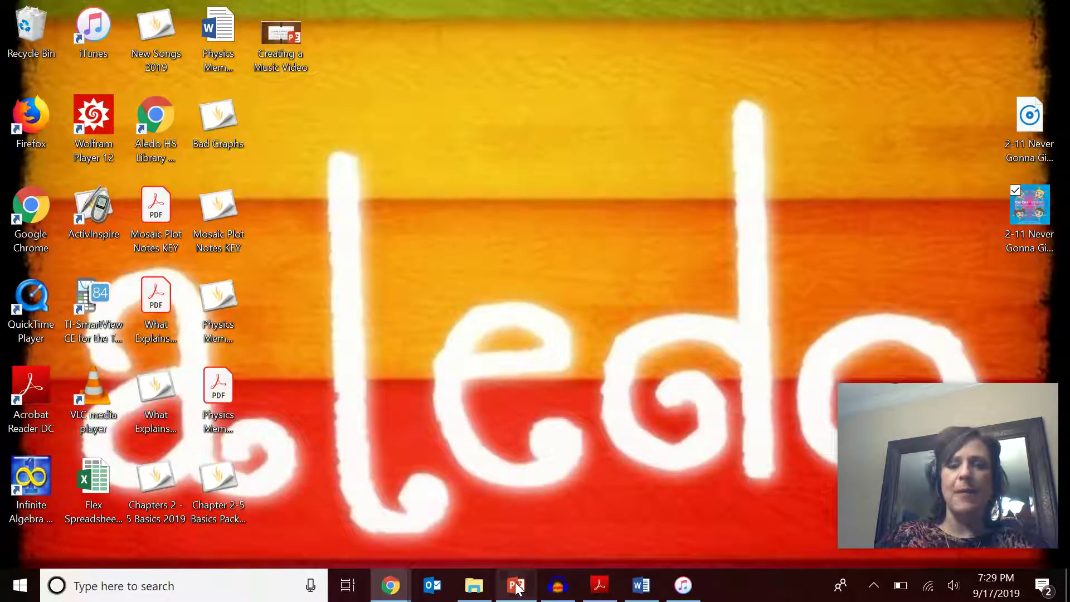
{"action": "left_click", "coordinate": [517, 586]}
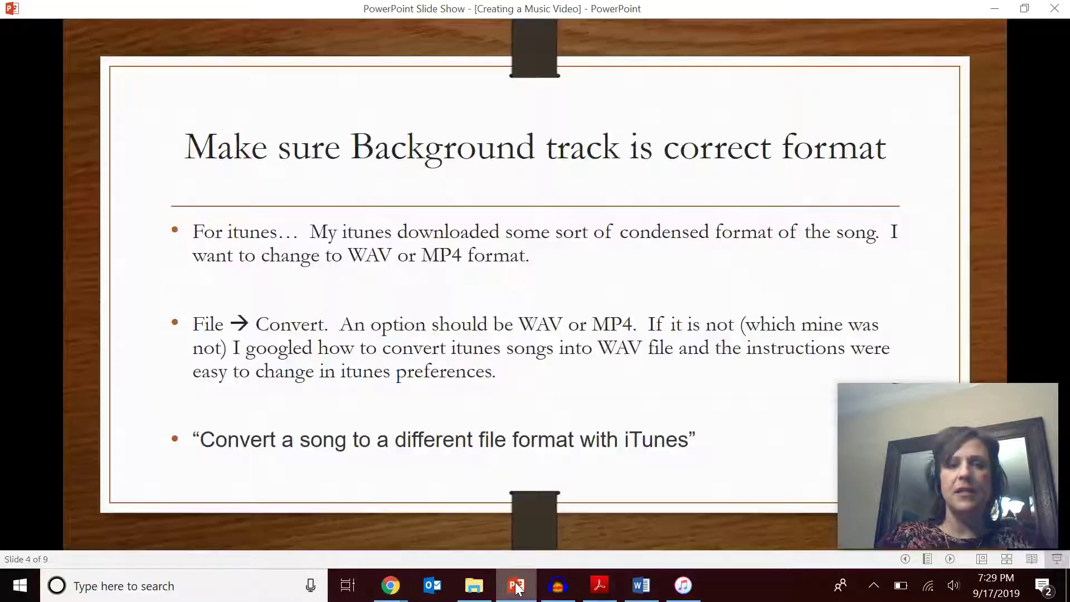
{"action": "left_click", "coordinate": [410, 453]}
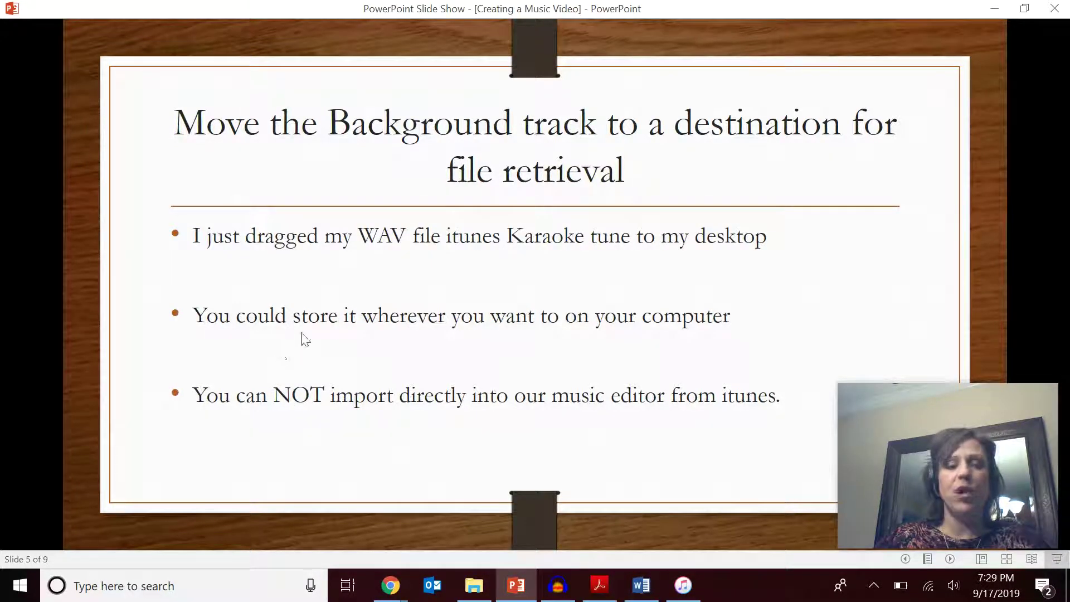
{"action": "left_click", "coordinate": [346, 404]}
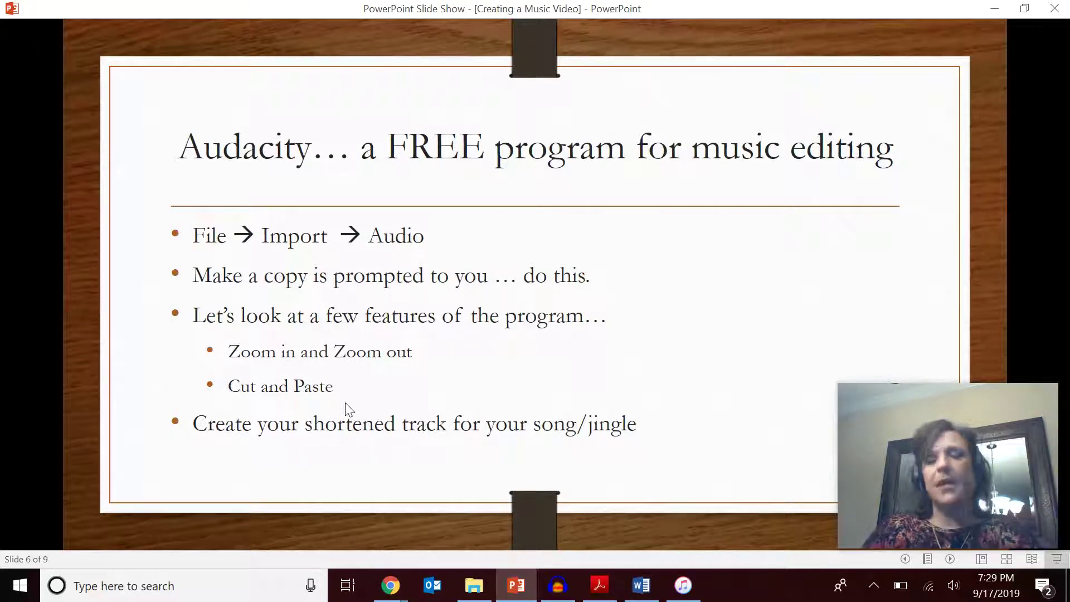
Switch to Audacity, remove the existing track and import the WAV file of 2-11 Never Gonna Give You Up from the Desktop as a copy.
{"action": "left_click", "coordinate": [561, 591]}
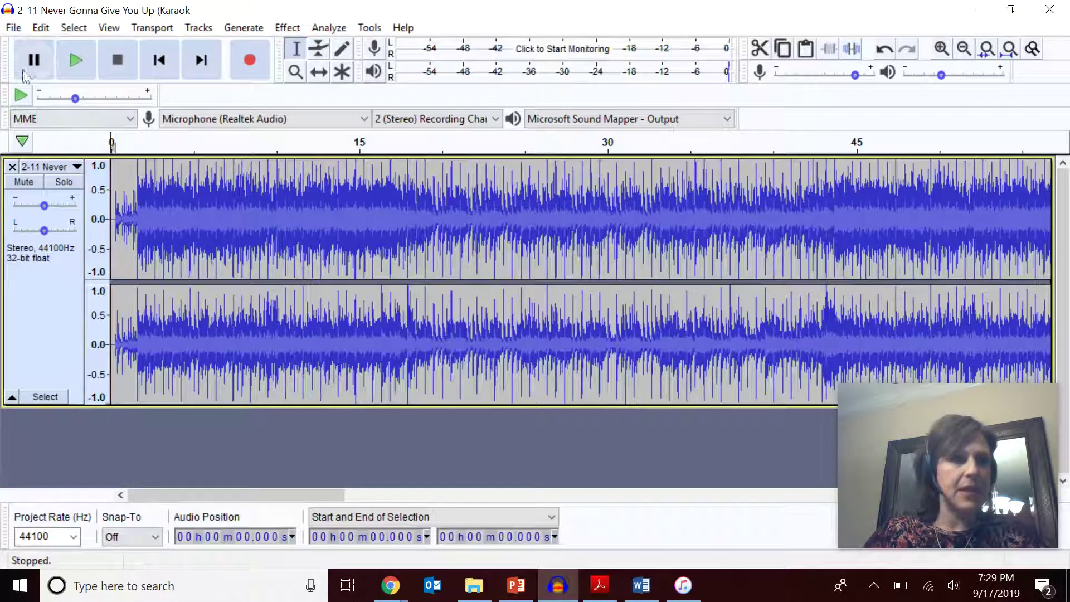
{"action": "left_click", "coordinate": [12, 166]}
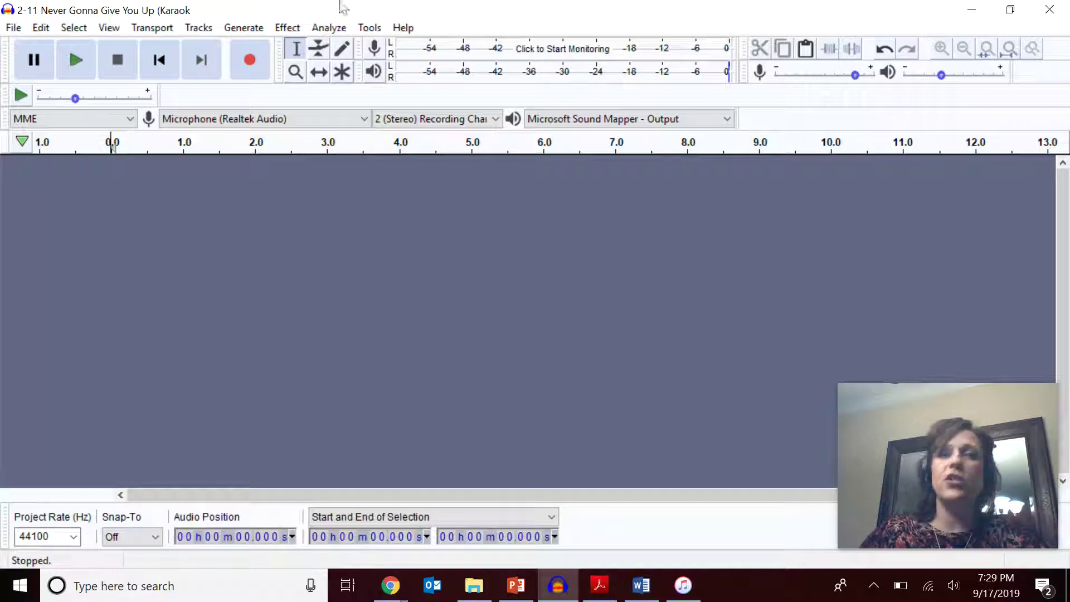
{"action": "left_click", "coordinate": [13, 29]}
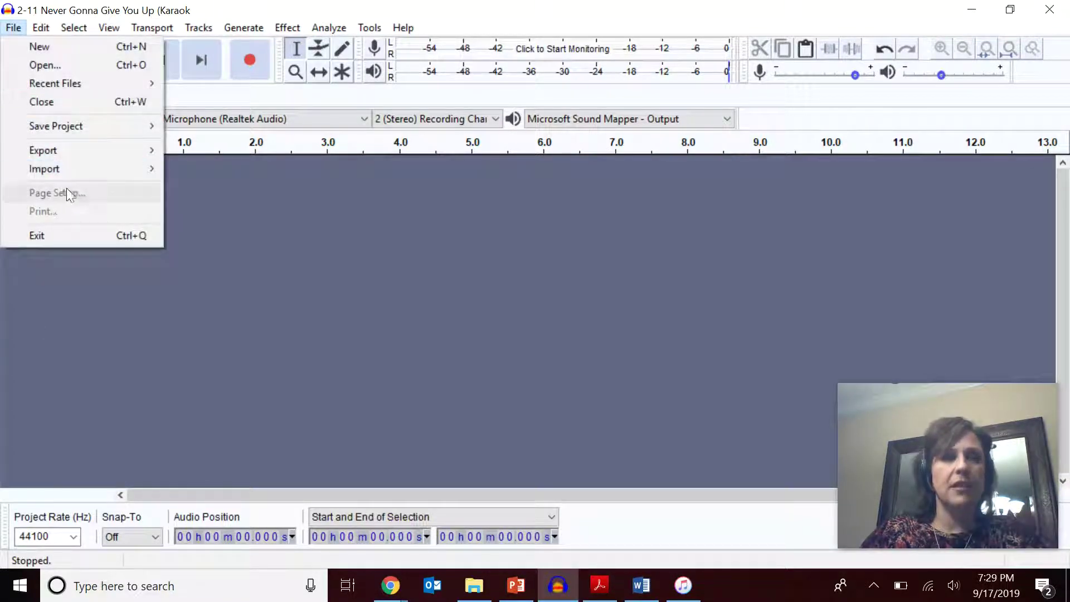
{"action": "mouse_move", "coordinate": [64, 168]}
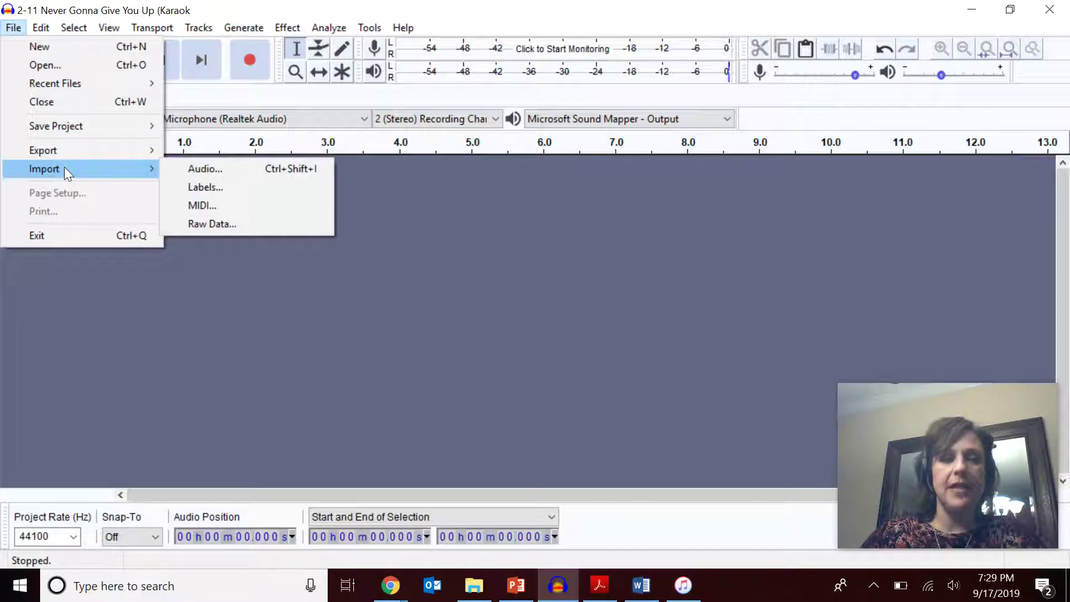
{"action": "left_click", "coordinate": [225, 168]}
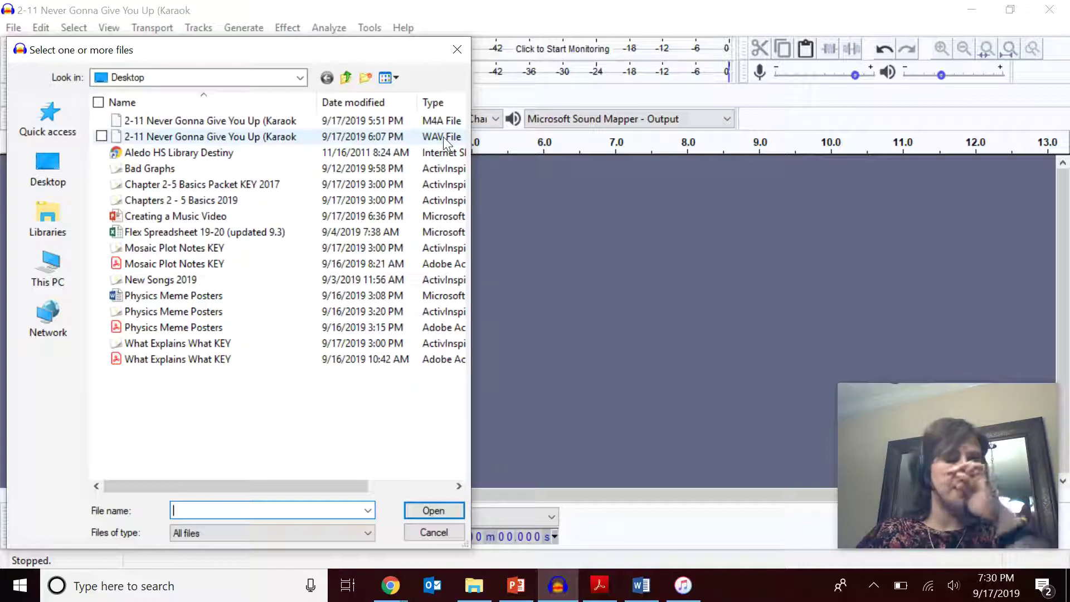
{"action": "double_click", "coordinate": [220, 136]}
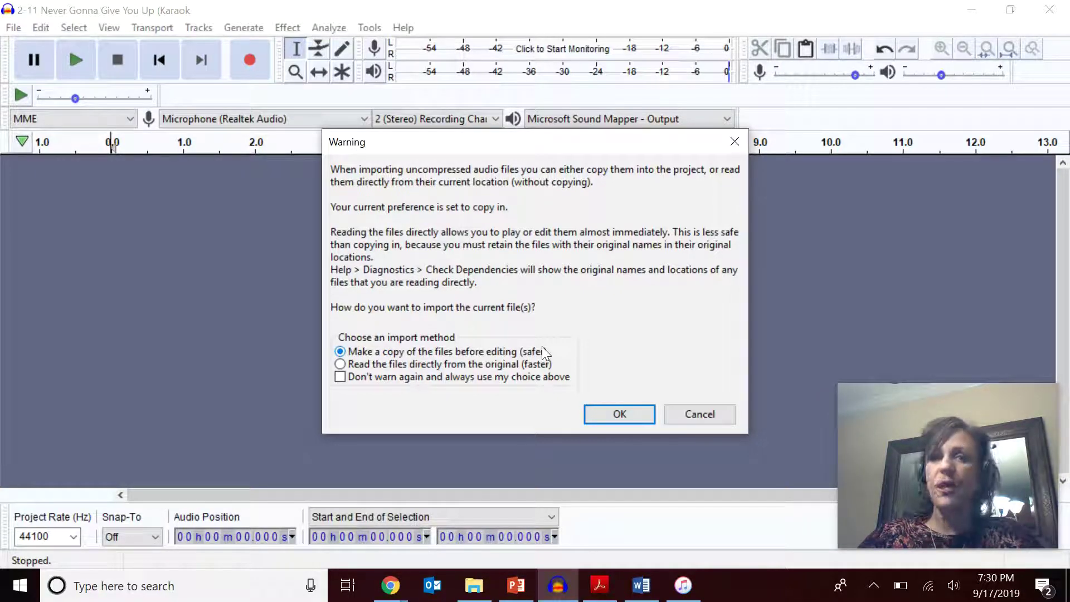
{"action": "left_click", "coordinate": [618, 414]}
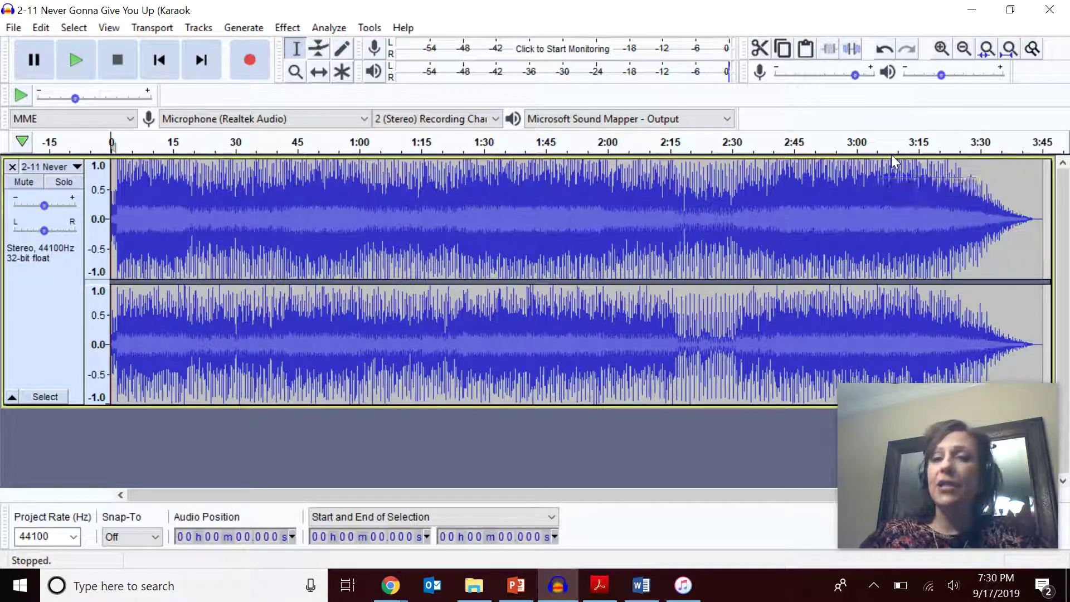
Select the short stretch from about 1.5 to 1.7 s, where the quiet intro ends.
{"action": "left_click", "coordinate": [941, 49]}
{"action": "left_click", "coordinate": [940, 49]}
{"action": "left_click", "coordinate": [940, 49]}
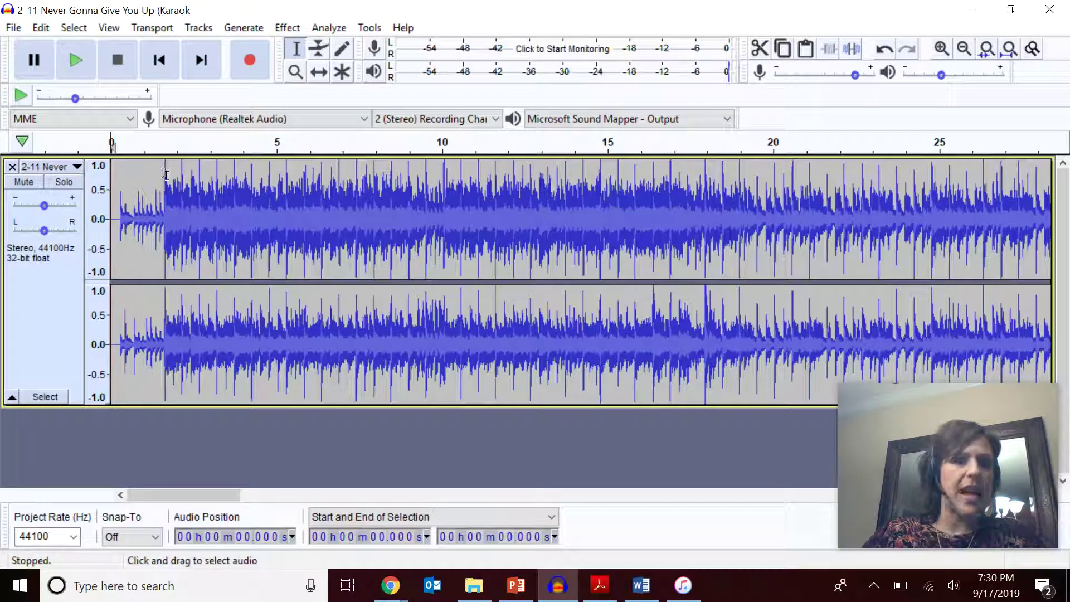
{"action": "left_click_drag", "start_coordinate": [166, 176], "coordinate": [161, 208]}
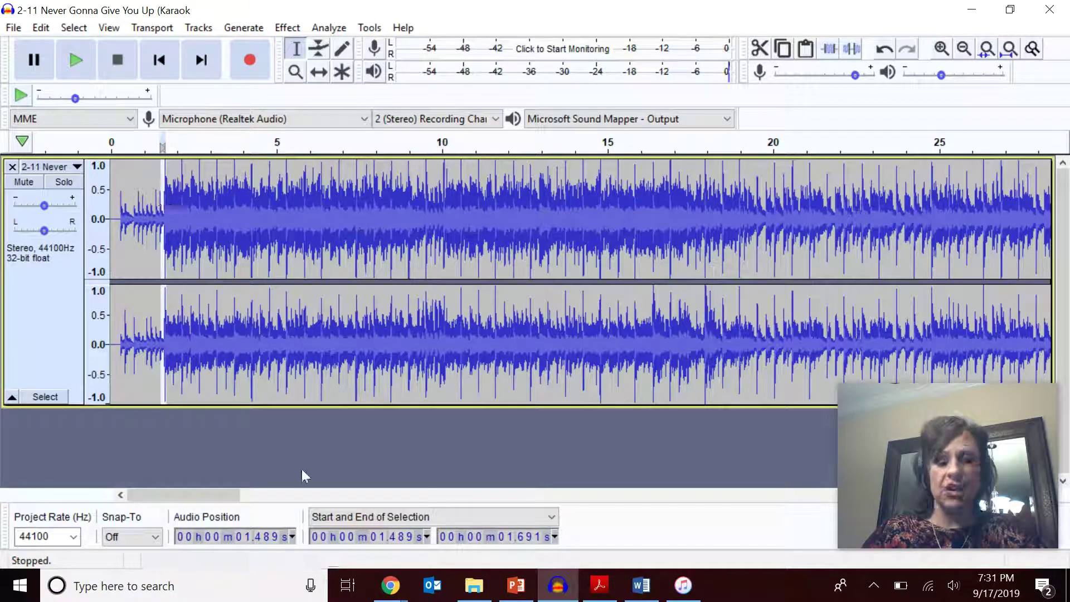
Switch to Word to review the Song in STEM lyrics, and return to Audacity.
{"action": "left_click", "coordinate": [644, 594]}
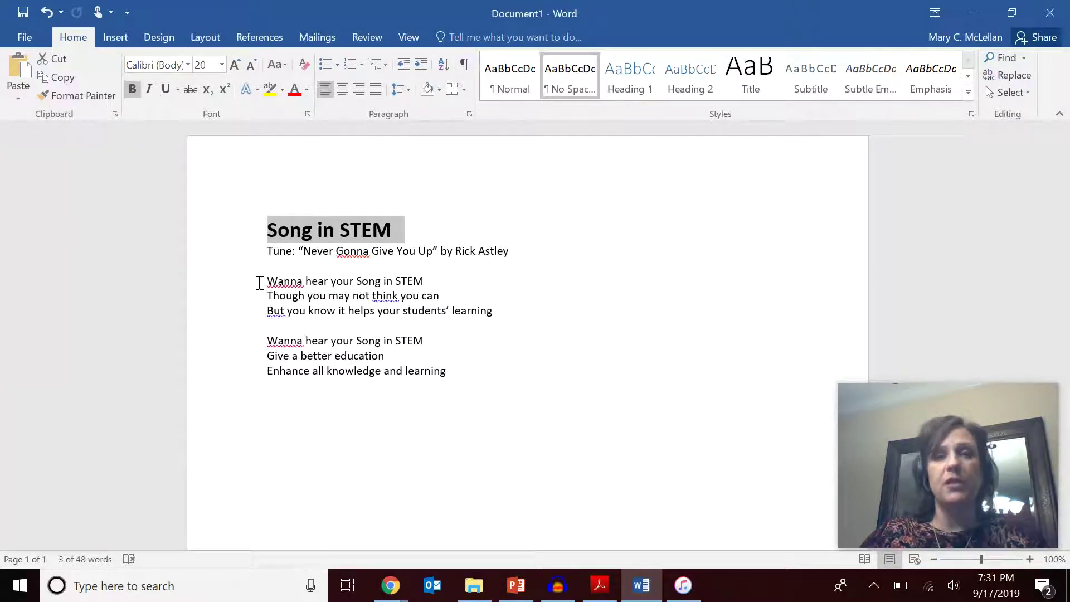
{"action": "left_click", "coordinate": [974, 15]}
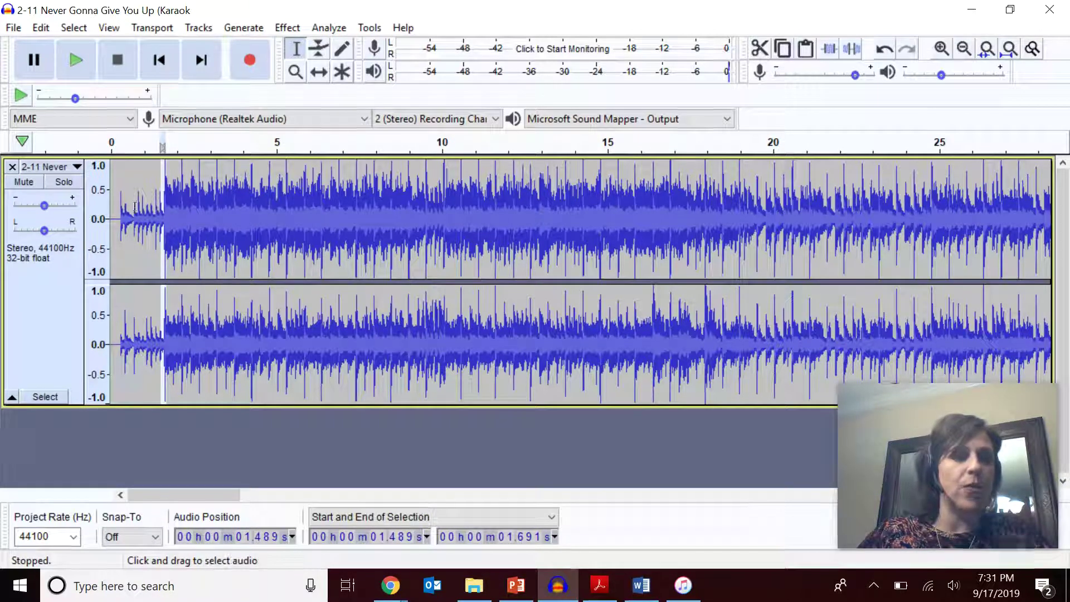
Select the intro from about 0.1 to 1.6 s and the passage from about 10.1 to 13.8 s, and return the cursor to the track's start.
{"action": "left_click_drag", "start_coordinate": [115, 206], "coordinate": [165, 217]}
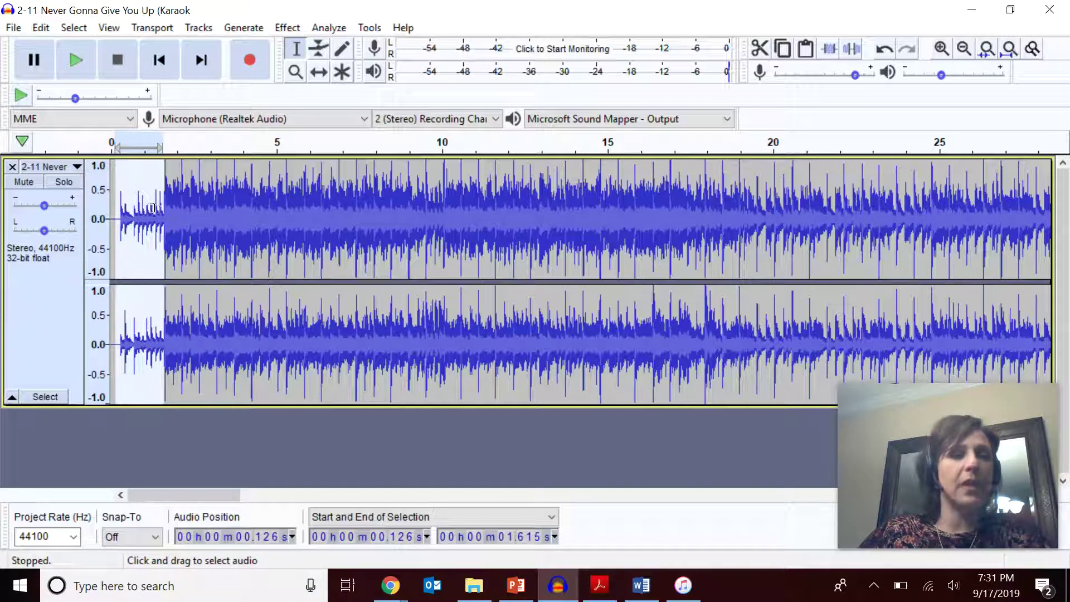
{"action": "left_click_drag", "start_coordinate": [194, 222], "coordinate": [567, 327]}
{"action": "left_click", "coordinate": [451, 225]}
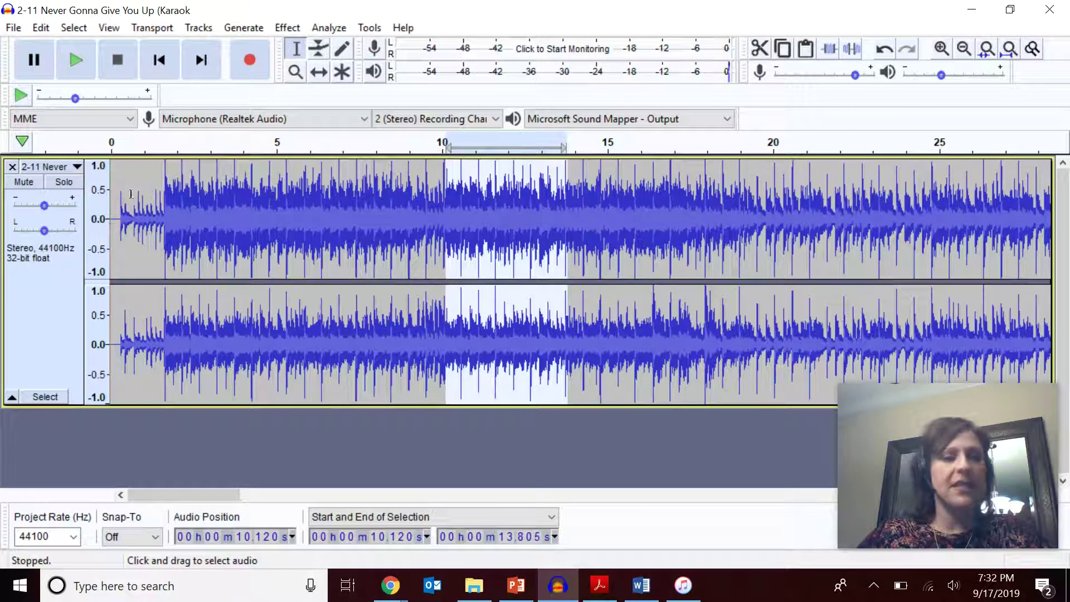
{"action": "left_click", "coordinate": [111, 184]}
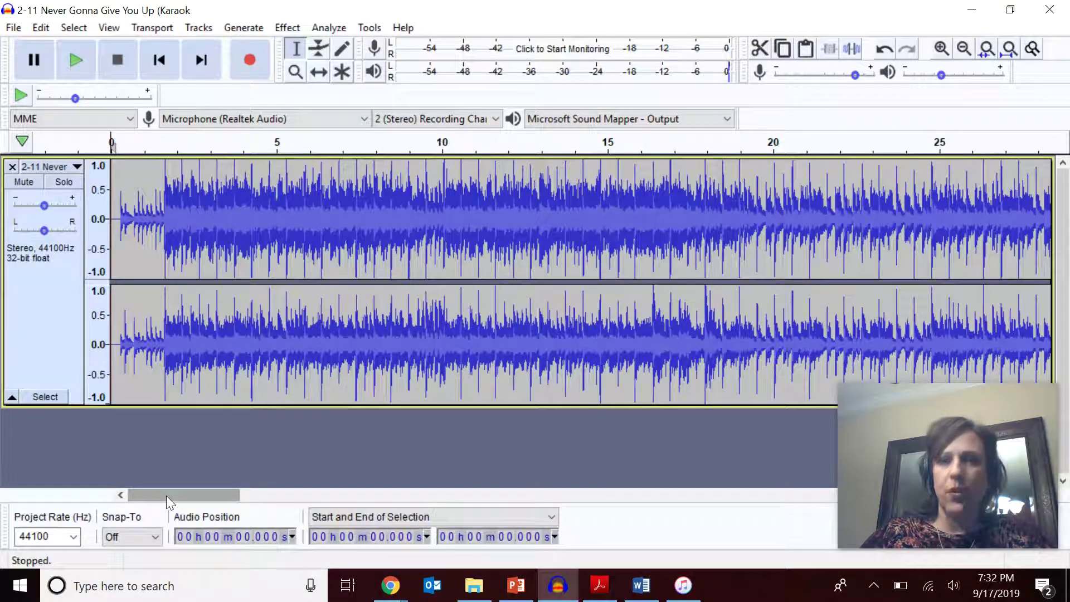
Locate the closing section of the song and place the cursor at the waveform dip at about 2:58.6.
{"action": "left_click_drag", "start_coordinate": [166, 496], "coordinate": [948, 526]}
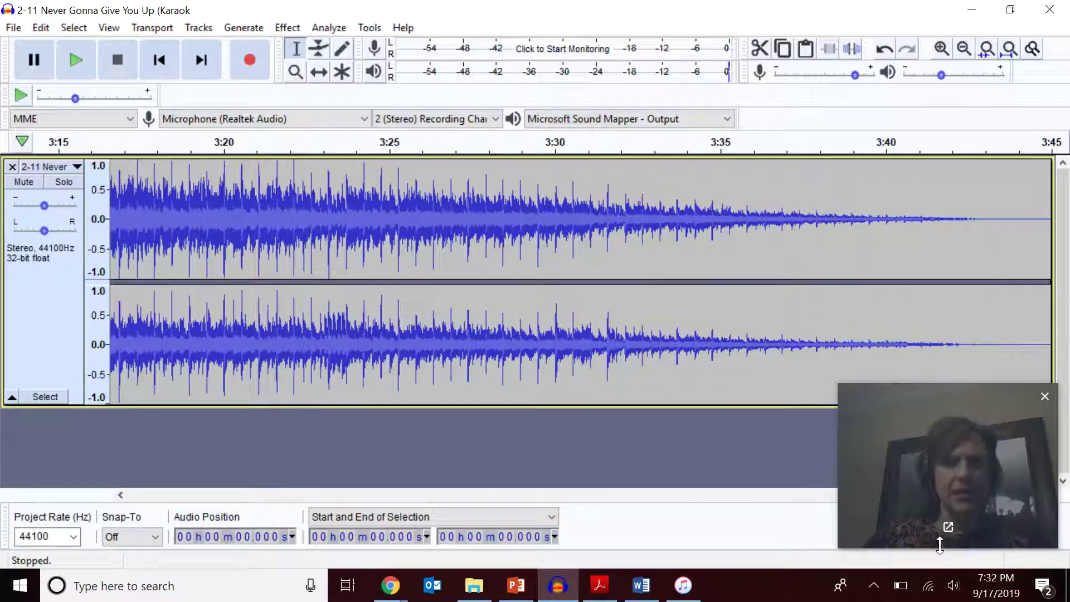
{"action": "left_click", "coordinate": [963, 49]}
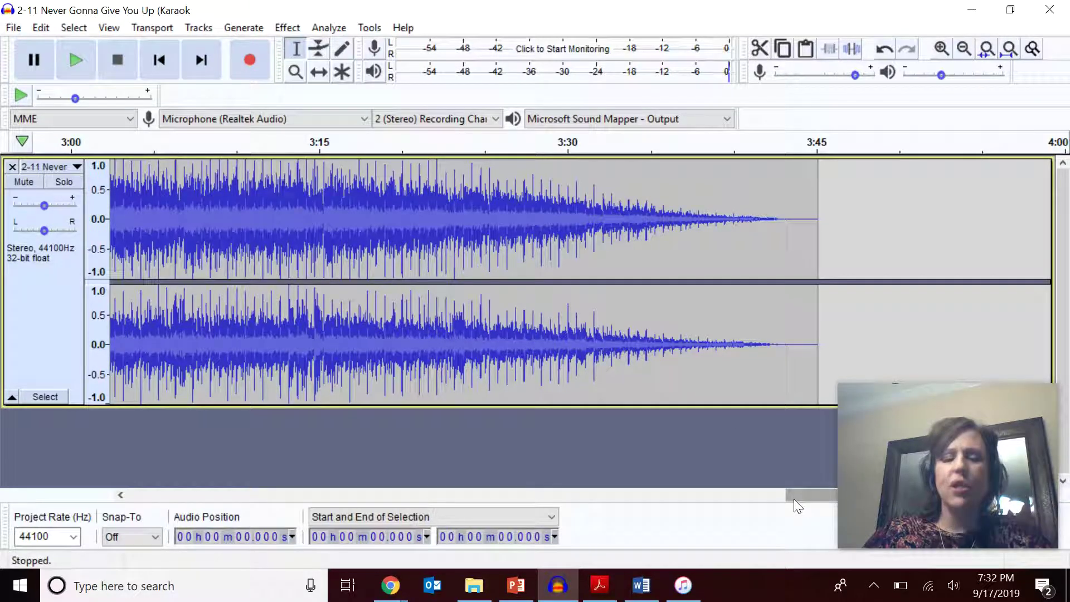
{"action": "left_click_drag", "start_coordinate": [793, 500], "coordinate": [721, 518]}
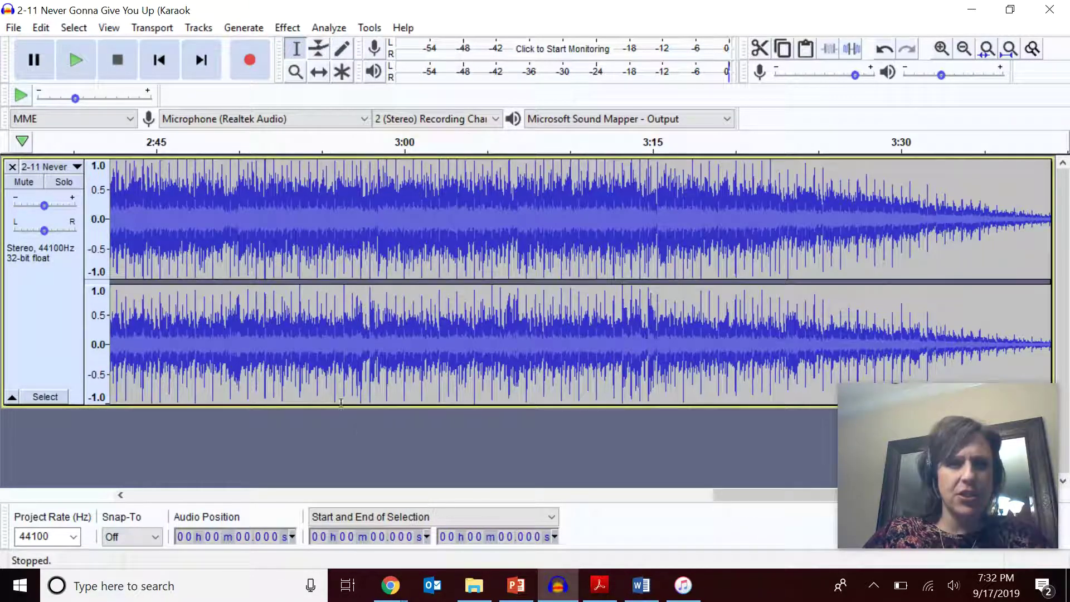
{"action": "left_click", "coordinate": [360, 190]}
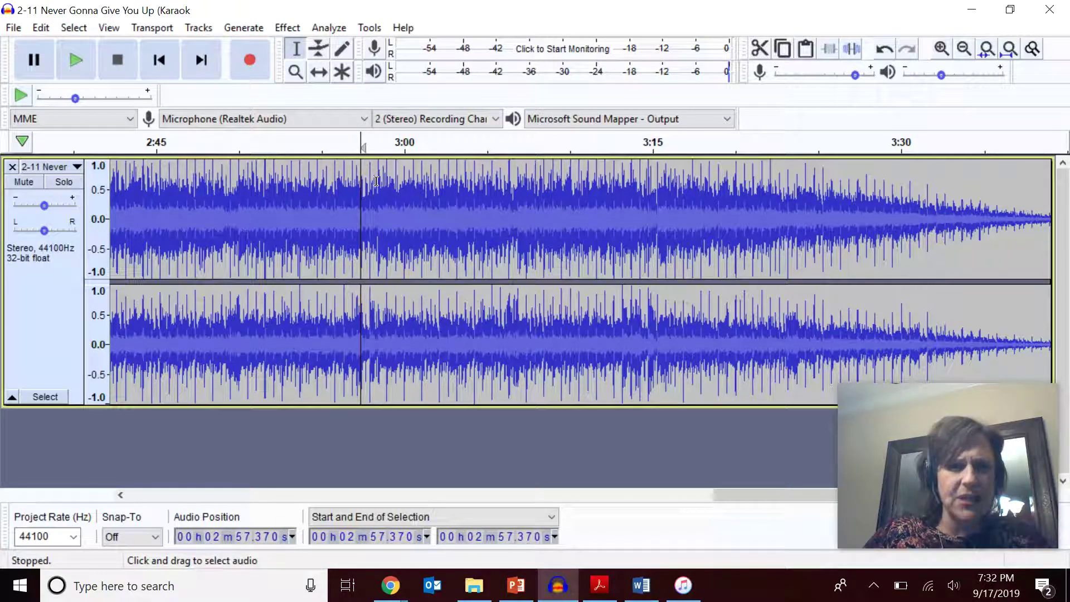
{"action": "left_click", "coordinate": [376, 181]}
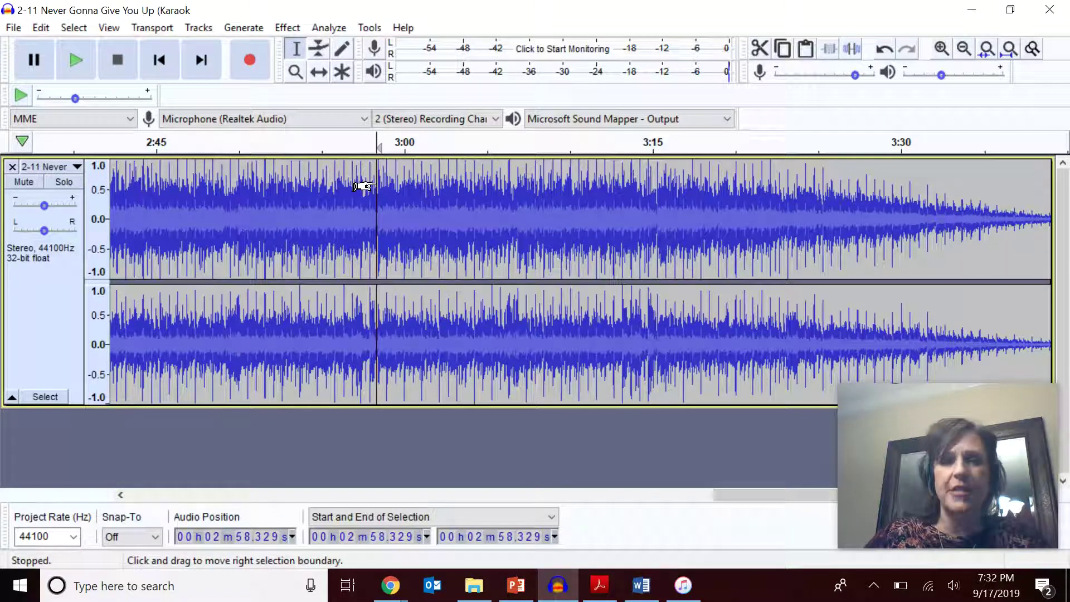
{"action": "left_click", "coordinate": [375, 186]}
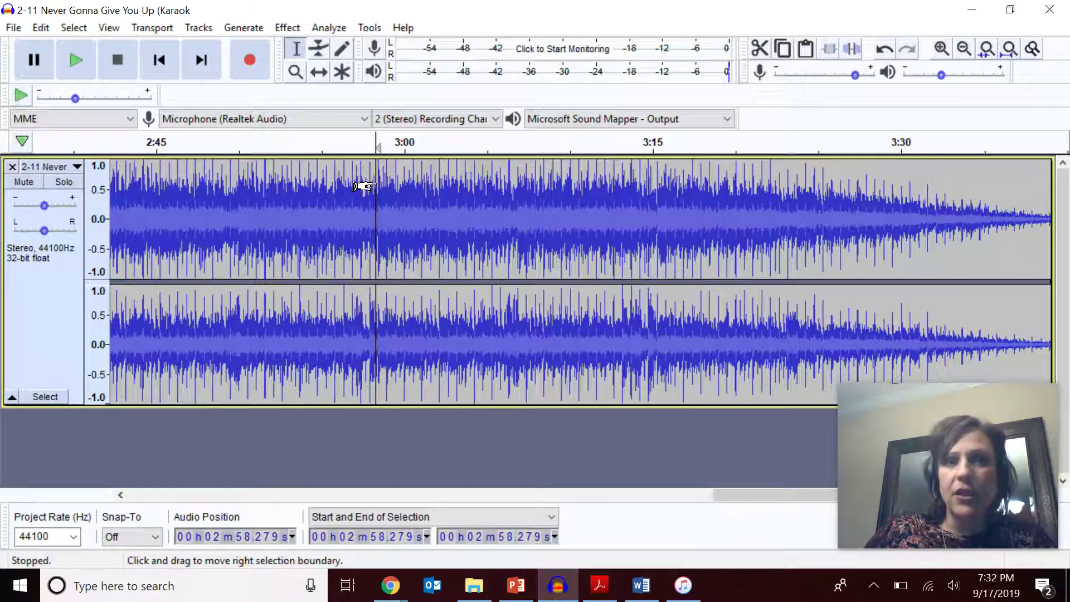
{"action": "left_click", "coordinate": [372, 184]}
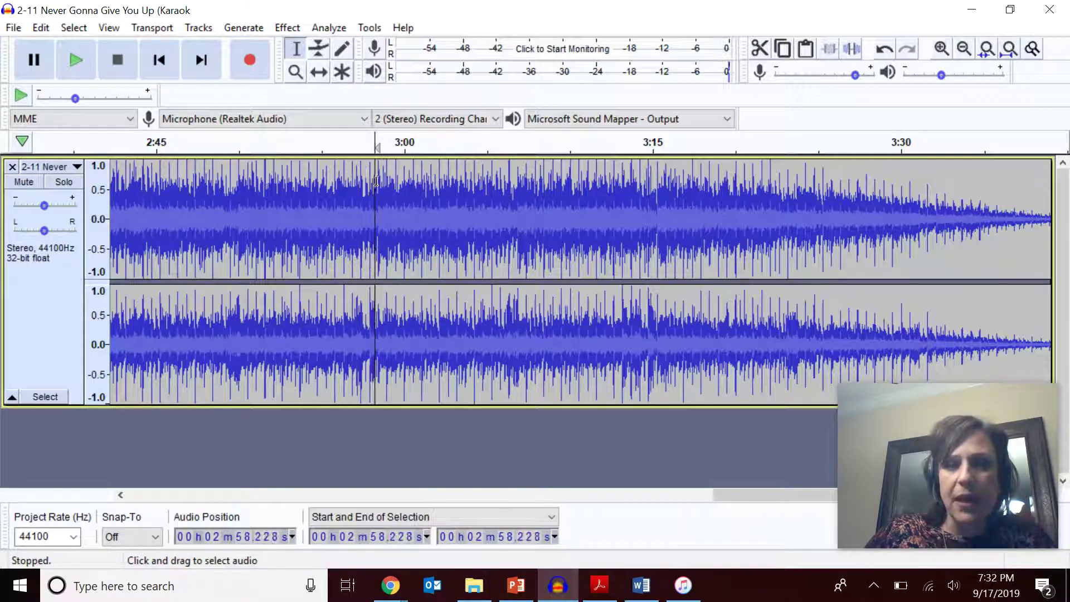
{"action": "left_click", "coordinate": [380, 184]}
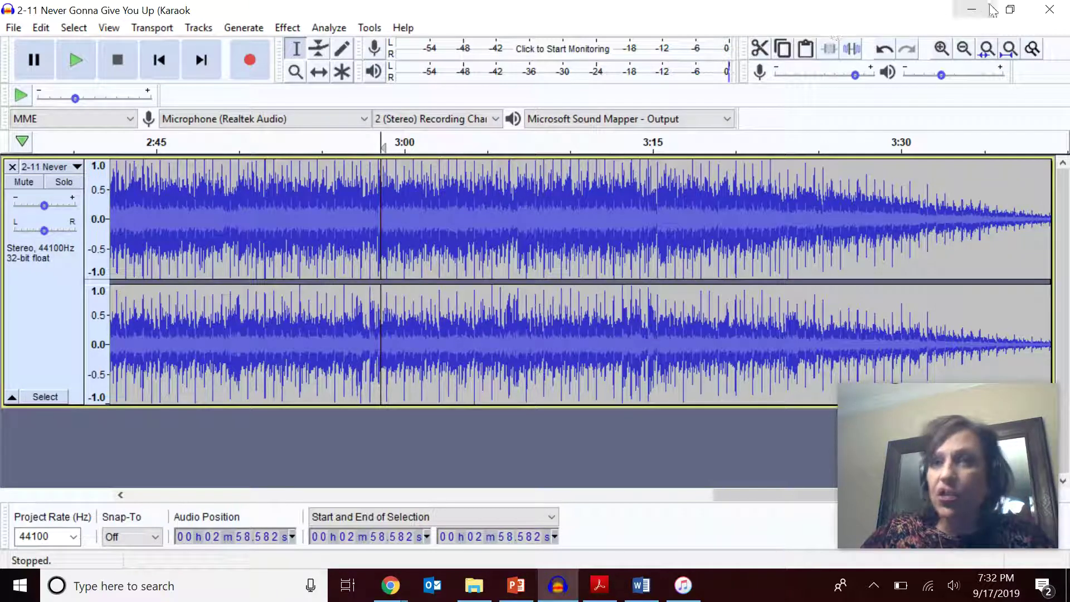
{"action": "left_click", "coordinate": [942, 49]}
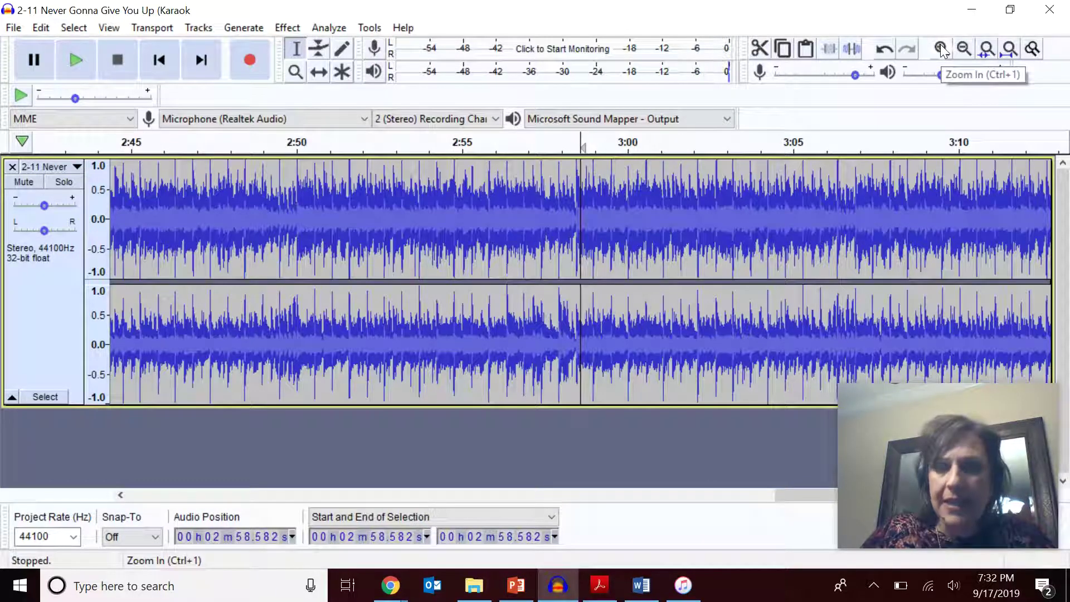
Select the short stretch from about 2:58.36 to 2:58.48 at the waveform dip and play it.
{"action": "key", "text": "Left"}
{"action": "key", "text": "Left"}
{"action": "key", "text": "Left"}
{"action": "key", "text": "Left"}
{"action": "key", "text": "Left"}
{"action": "key", "text": "Left"}
{"action": "key", "text": "Left"}
{"action": "key", "text": "Left"}
{"action": "key", "text": "Left"}
{"action": "key", "text": "Left"}
{"action": "key", "text": "Left"}
{"action": "key", "text": "Left"}
{"action": "key", "text": "Left"}
{"action": "key", "text": "Left"}
{"action": "key", "text": "Left"}
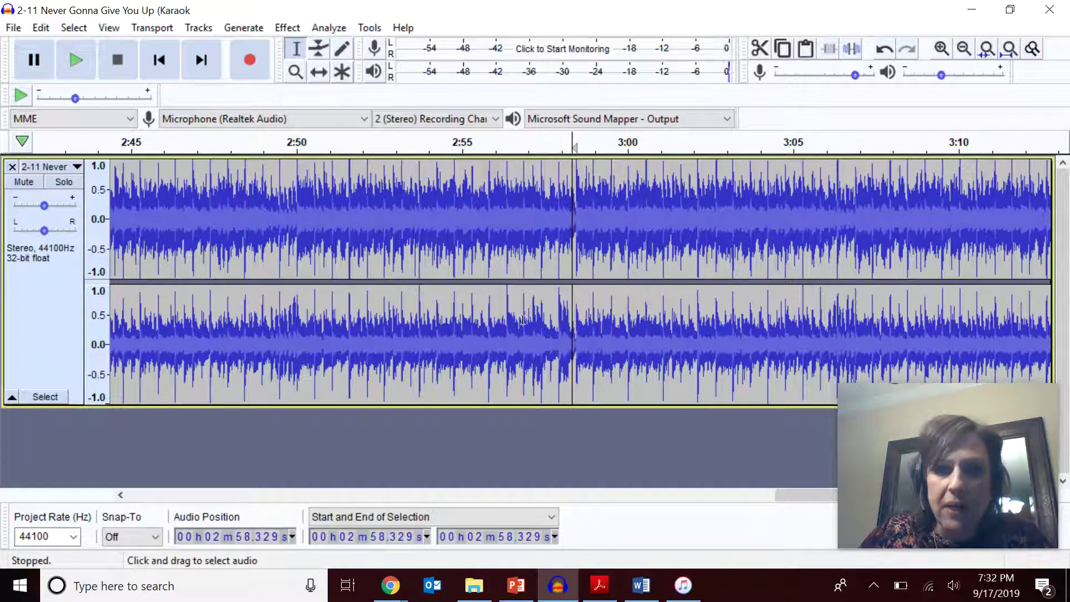
{"action": "left_click", "coordinate": [576, 194]}
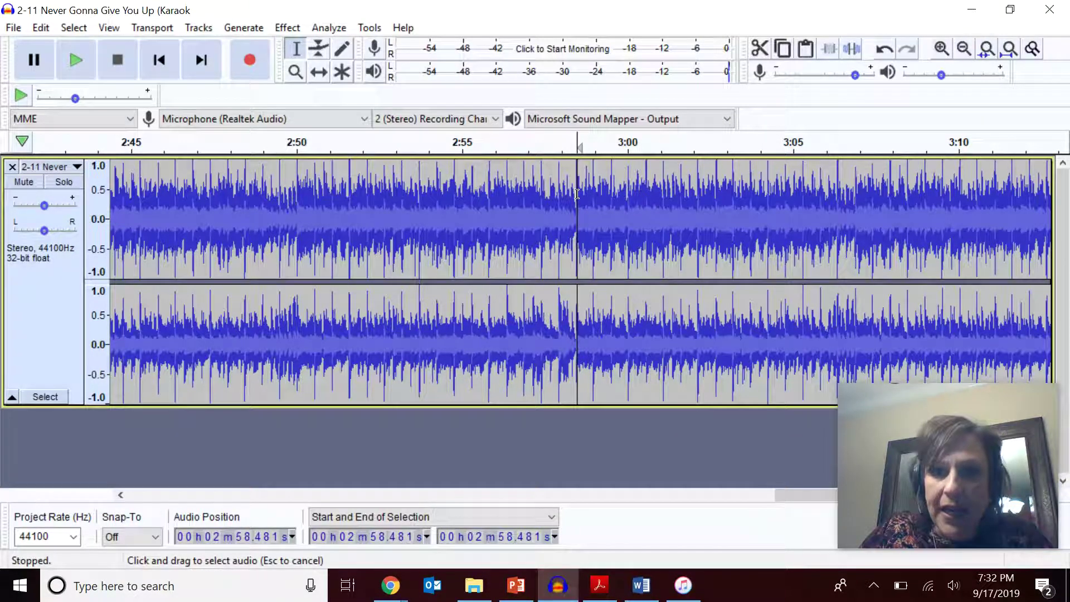
{"action": "mouse_move", "coordinate": [577, 194]}
{"action": "left_mouse_down"}
{"action": "mouse_move", "coordinate": [658, 200]}
{"action": "mouse_move", "coordinate": [571, 197]}
{"action": "left_mouse_up"}
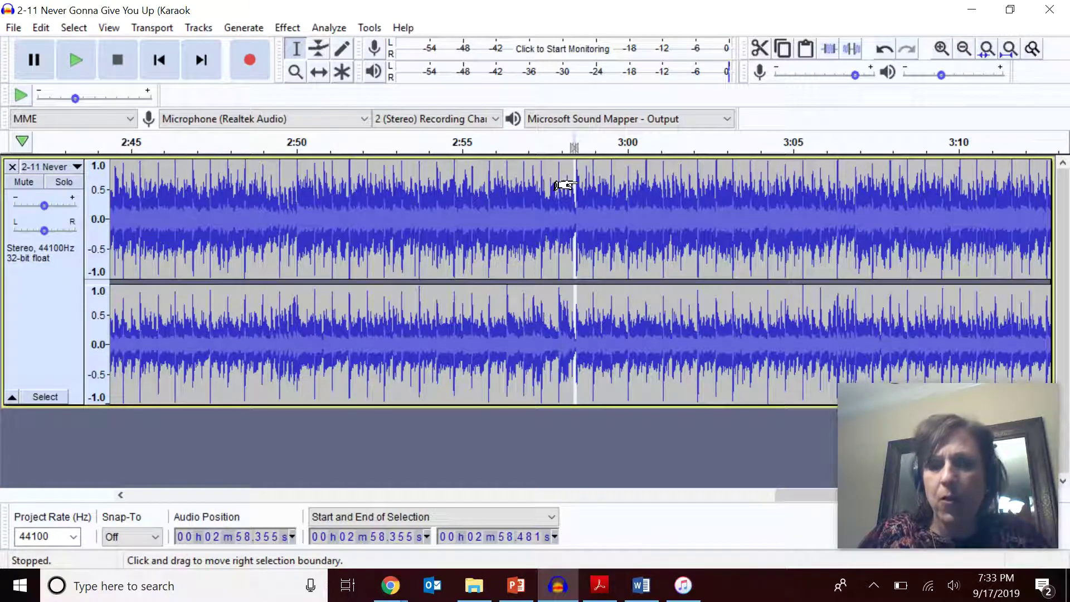
{"action": "key", "text": "XF86AudioRaiseVolume"}
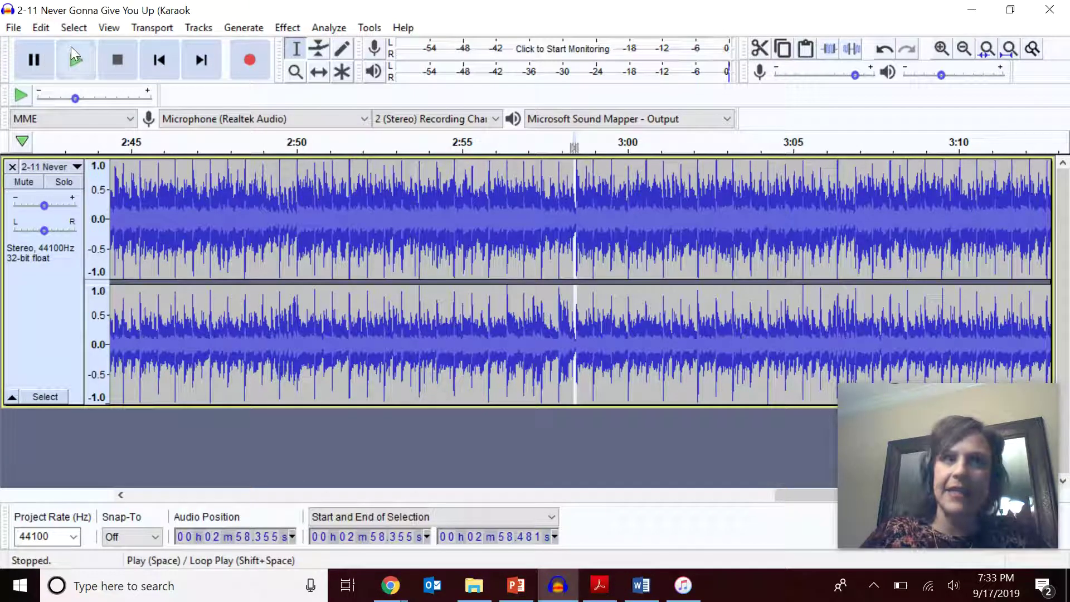
{"action": "left_click", "coordinate": [72, 55]}
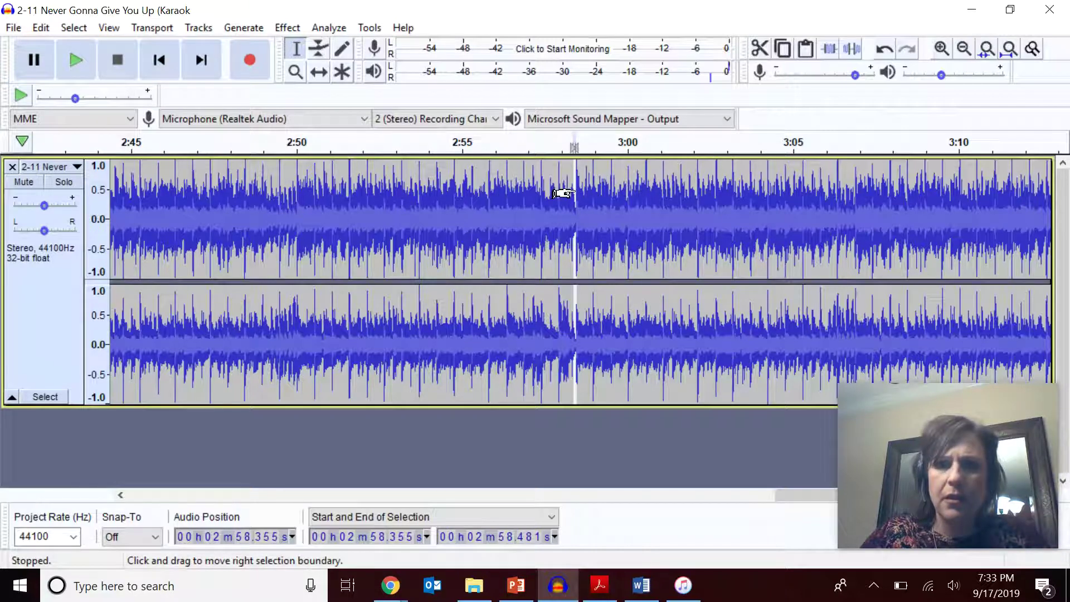
Check the cut point by playing from 2:58.481, and set the cursor to 2:58.430.
{"action": "left_click", "coordinate": [607, 190]}
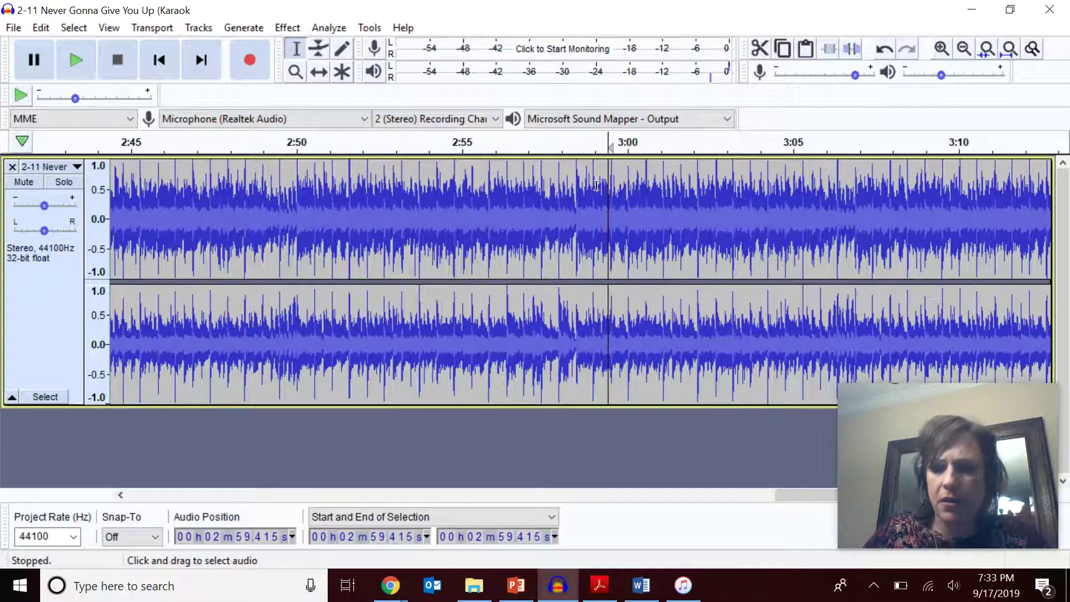
{"action": "key", "text": "Left"}
{"action": "key", "text": "Left"}
{"action": "key", "text": "Left"}
{"action": "key", "text": "Left"}
{"action": "key", "text": "Left"}
{"action": "key", "text": "Left"}
{"action": "key", "text": "Left"}
{"action": "key", "text": "Left"}
{"action": "key", "text": "Left"}
{"action": "key", "text": "Left"}
{"action": "key", "text": "Left"}
{"action": "key", "text": "Left"}
{"action": "key", "text": "Left"}
{"action": "key", "text": "Left"}
{"action": "key", "text": "Left"}
{"action": "key", "text": "Left"}
{"action": "key", "text": "Left"}
{"action": "key", "text": "Left"}
{"action": "key", "text": "Left"}
{"action": "key", "text": "Left"}
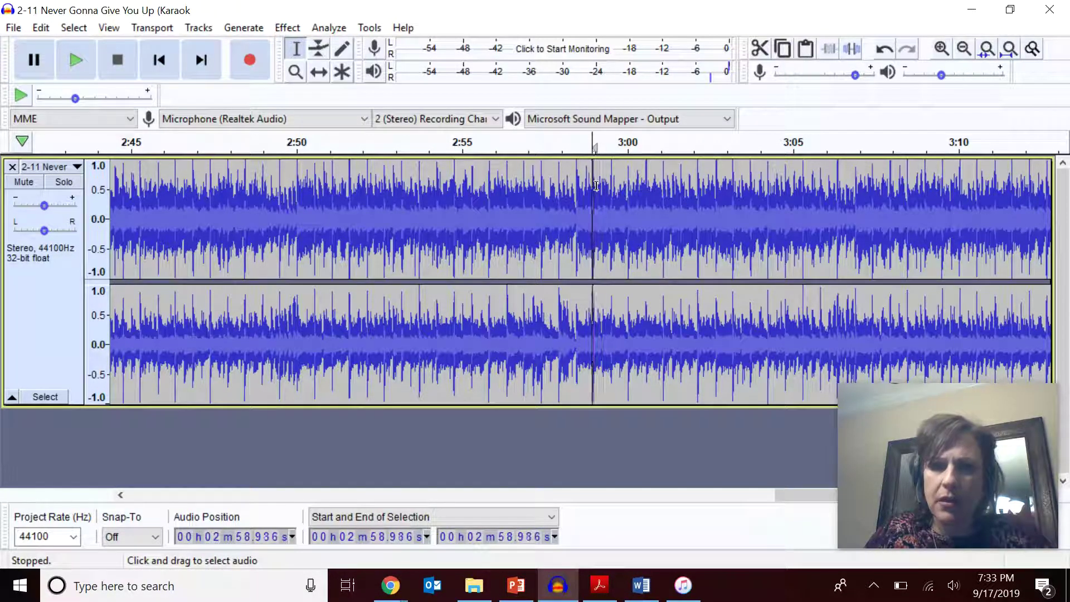
{"action": "key", "text": "Left"}
{"action": "key", "text": "Left"}
{"action": "key", "text": "Left"}
{"action": "key", "text": "Left"}
{"action": "key", "text": "Left"}
{"action": "key", "text": "Left"}
{"action": "key", "text": "Left"}
{"action": "key", "text": "Left"}
{"action": "key", "text": "Left"}
{"action": "key", "text": "Left"}
{"action": "key", "text": "Left"}
{"action": "key", "text": "Left"}
{"action": "key", "text": "Left"}
{"action": "key", "text": "Left"}
{"action": "key", "text": "Left"}
{"action": "key", "text": "Left"}
{"action": "key", "text": "Left"}
{"action": "key", "text": "Left"}
{"action": "key", "text": "Left"}
{"action": "key", "text": "Left"}
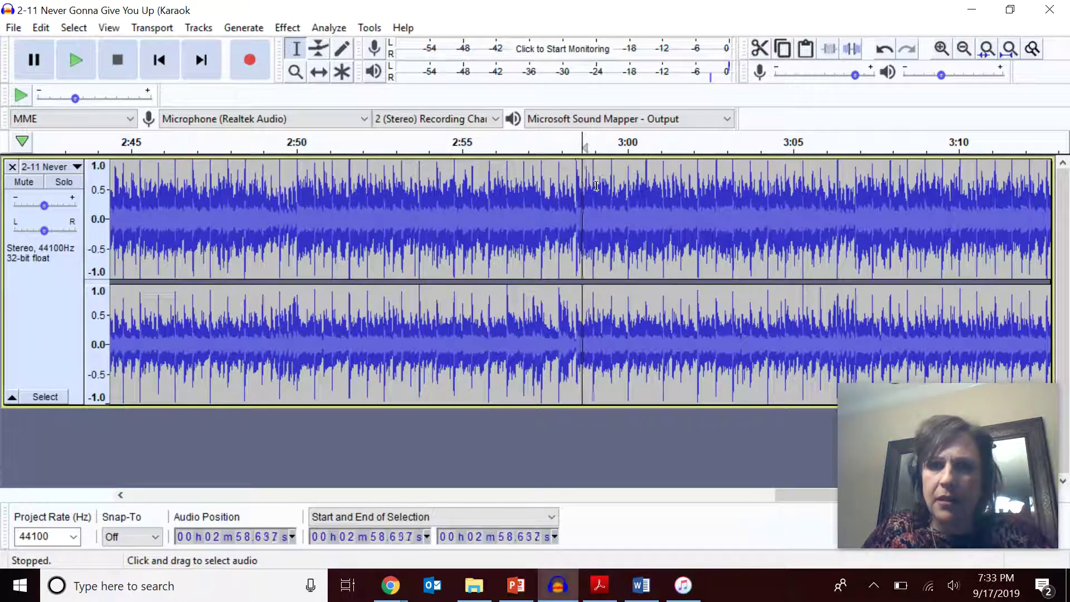
{"action": "key", "text": "Left"}
{"action": "key", "text": "Left"}
{"action": "key", "text": "Left"}
{"action": "key", "text": "Left"}
{"action": "key", "text": "Left"}
{"action": "key", "text": "Left"}
{"action": "key", "text": "Left"}
{"action": "key", "text": "Left"}
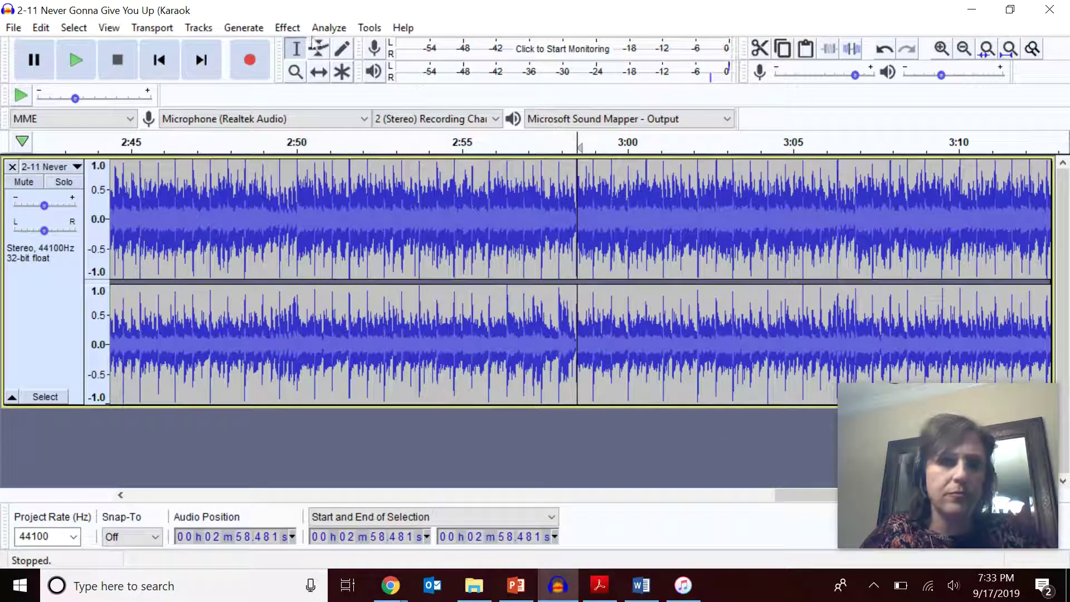
{"action": "left_click", "coordinate": [74, 58]}
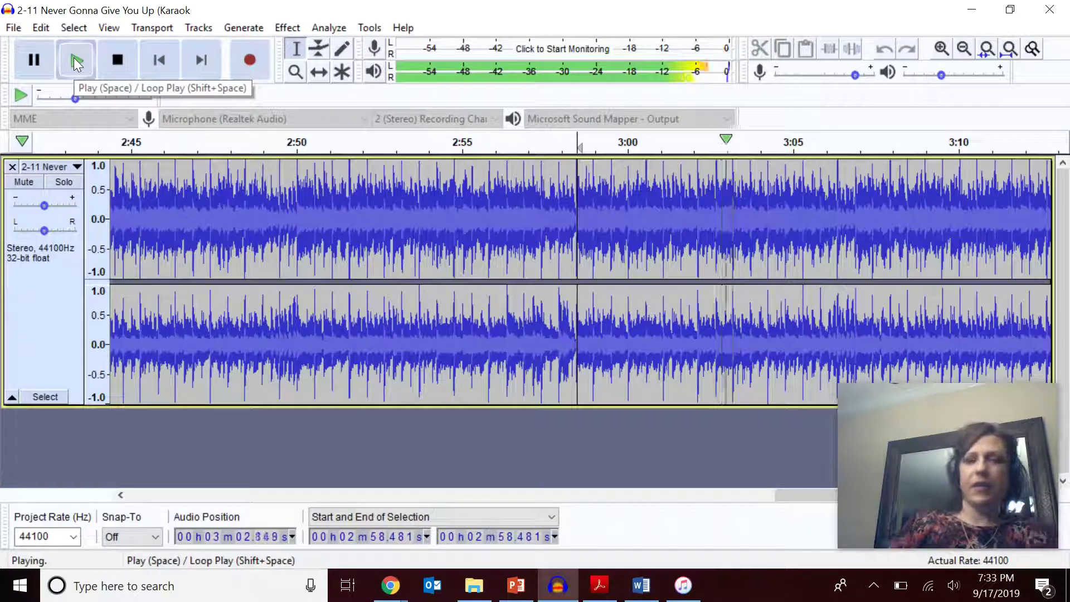
{"action": "left_click", "coordinate": [122, 61]}
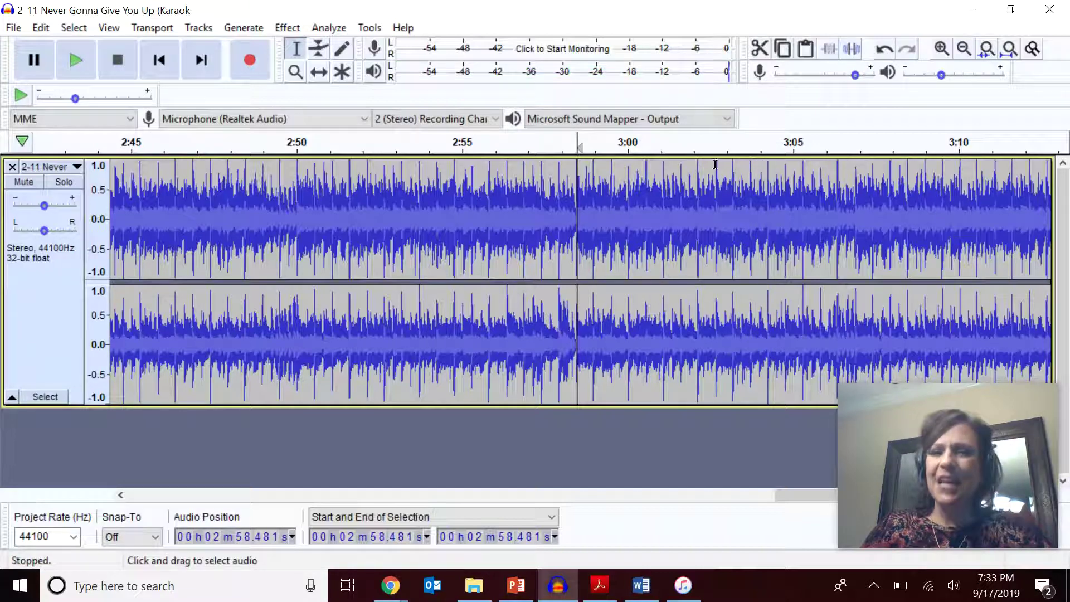
{"action": "key", "text": "Left"}
{"action": "key", "text": "Left"}
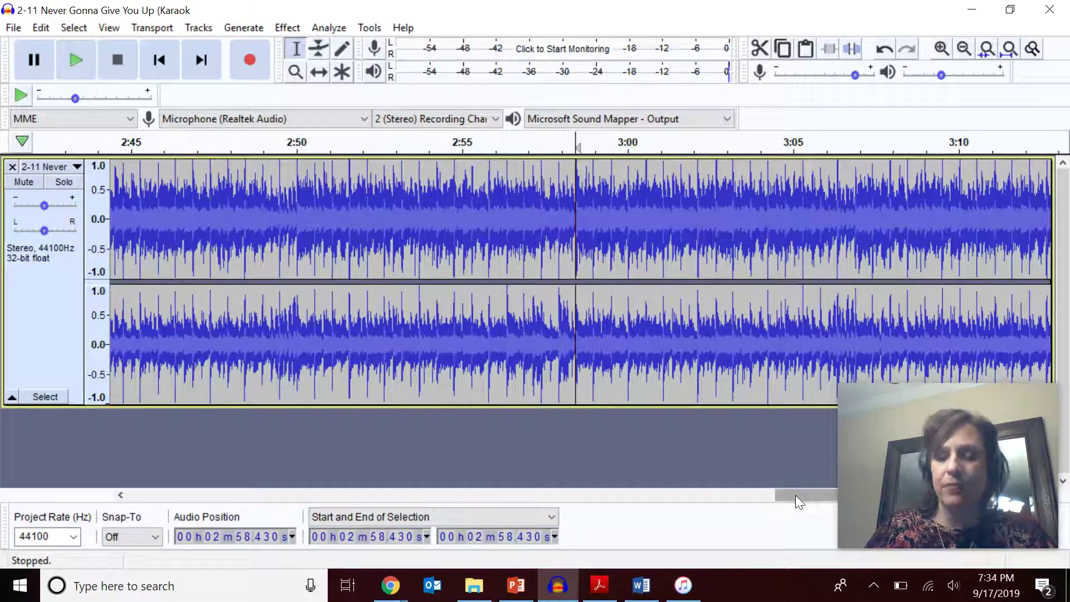
Select the short stretch from about 1.59 to 1.74 s where the intro ends, and return the cursor to the track's start.
{"action": "left_click_drag", "start_coordinate": [795, 494], "coordinate": [36, 549]}
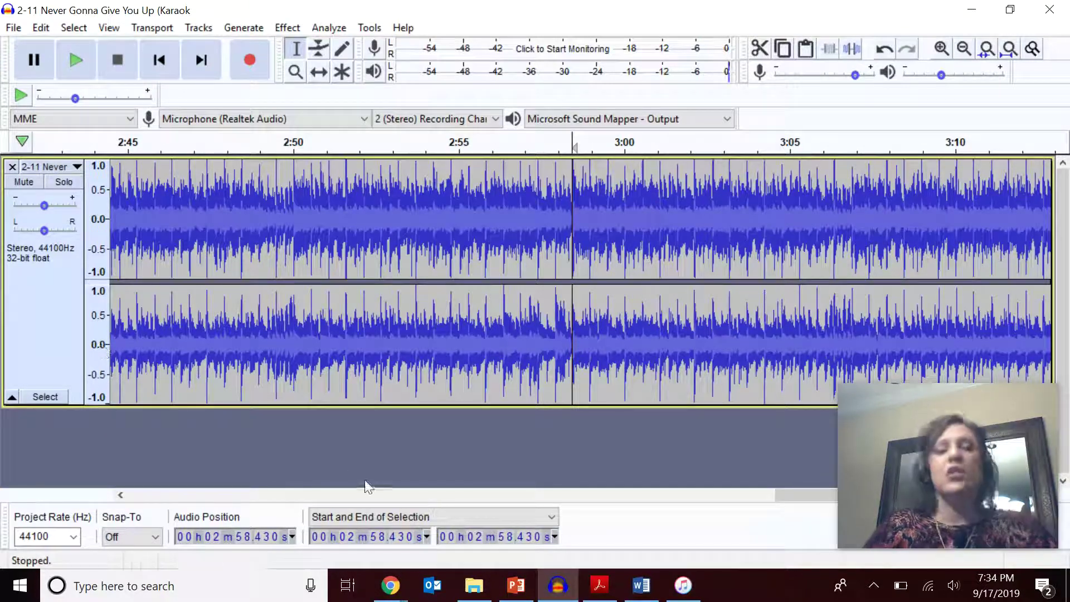
{"action": "left_click_drag", "start_coordinate": [810, 495], "coordinate": [167, 580]}
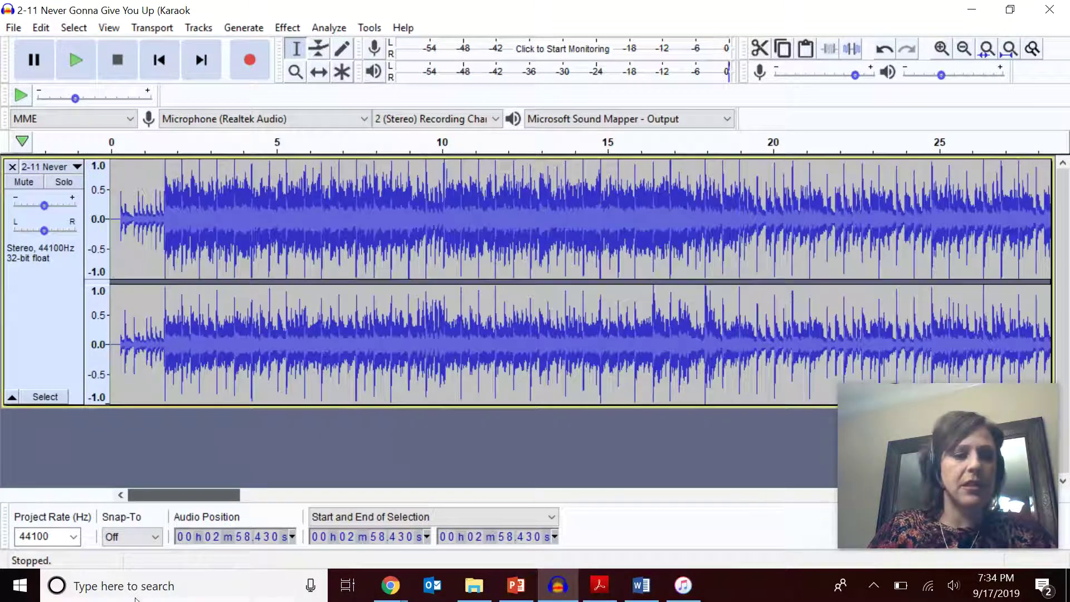
{"action": "left_click", "coordinate": [159, 60]}
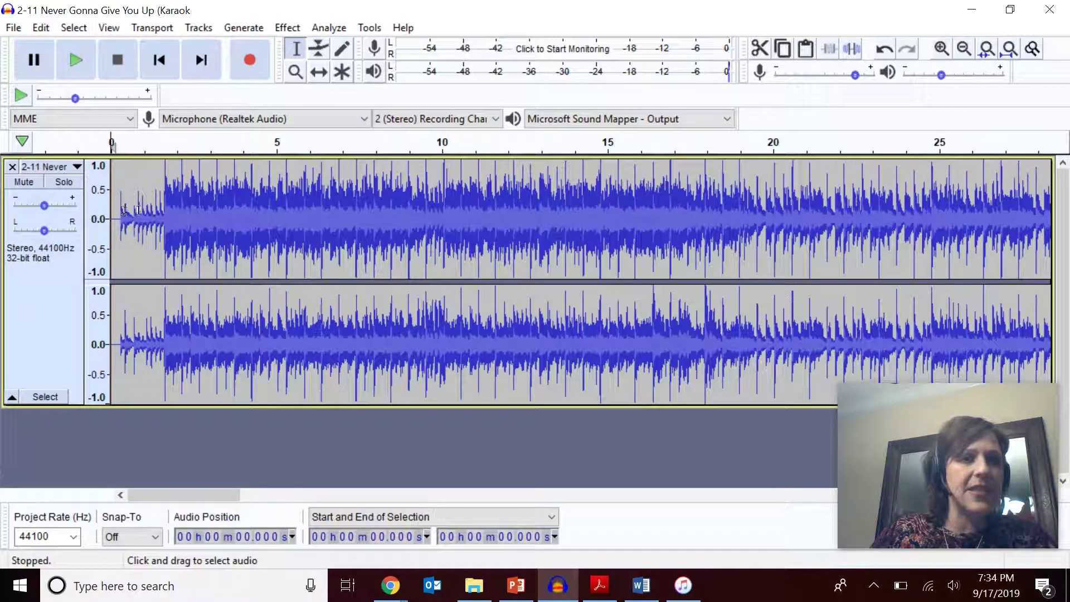
{"action": "mouse_move", "coordinate": [164, 214]}
{"action": "left_mouse_down"}
{"action": "mouse_move", "coordinate": [221, 215]}
{"action": "mouse_move", "coordinate": [169, 216]}
{"action": "left_mouse_up"}
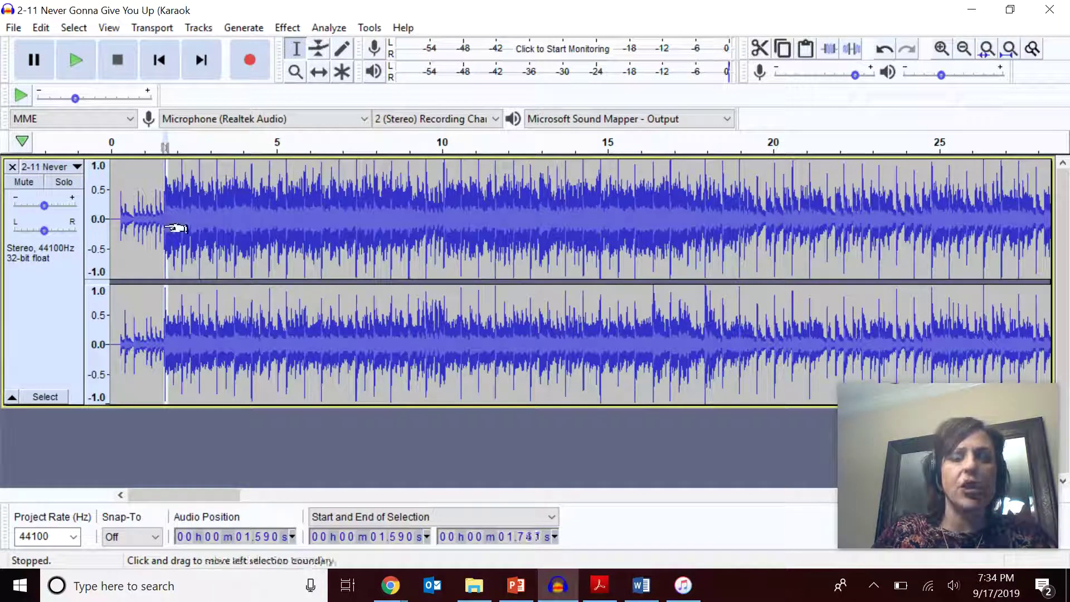
{"action": "left_click", "coordinate": [157, 60]}
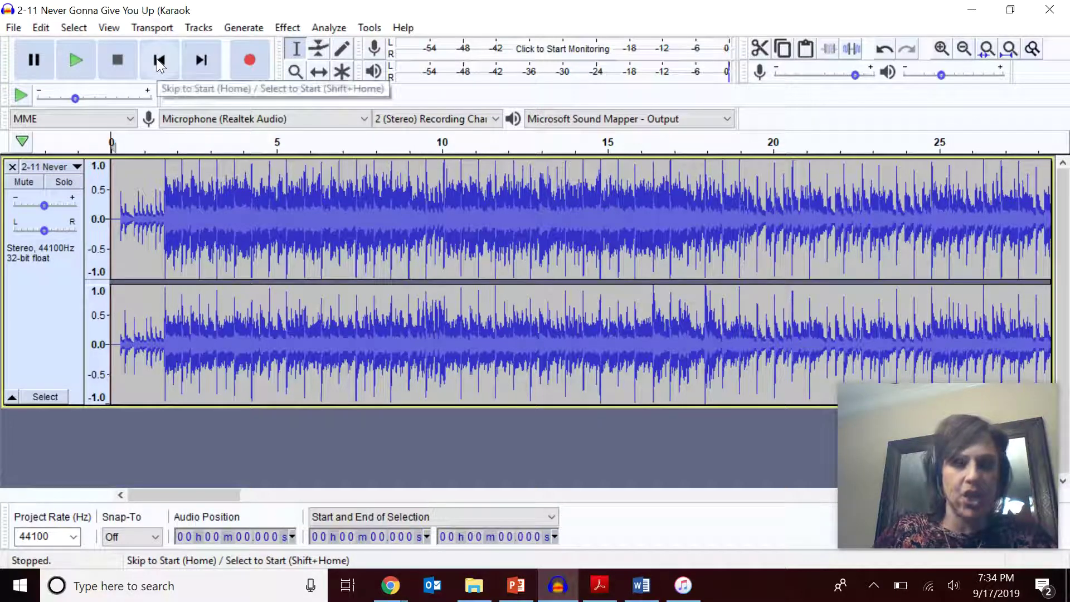
Raise the system volume to 100 and play the song from its start to about 12 s.
{"action": "key", "text": "XF86AudioRaiseVolume"}
{"action": "key", "text": "XF86AudioRaiseVolume"}
{"action": "key", "text": "XF86AudioRaiseVolume"}
{"action": "key", "text": "XF86AudioRaiseVolume"}
{"action": "key", "text": "XF86AudioRaiseVolume"}
{"action": "key", "text": "XF86AudioRaiseVolume"}
{"action": "key", "text": "XF86AudioRaiseVolume"}
{"action": "key", "text": "XF86AudioRaiseVolume"}
{"action": "key", "text": "XF86AudioRaiseVolume"}
{"action": "key", "text": "XF86AudioRaiseVolume"}
{"action": "key", "text": "XF86AudioRaiseVolume"}
{"action": "key", "text": "XF86AudioRaiseVolume"}
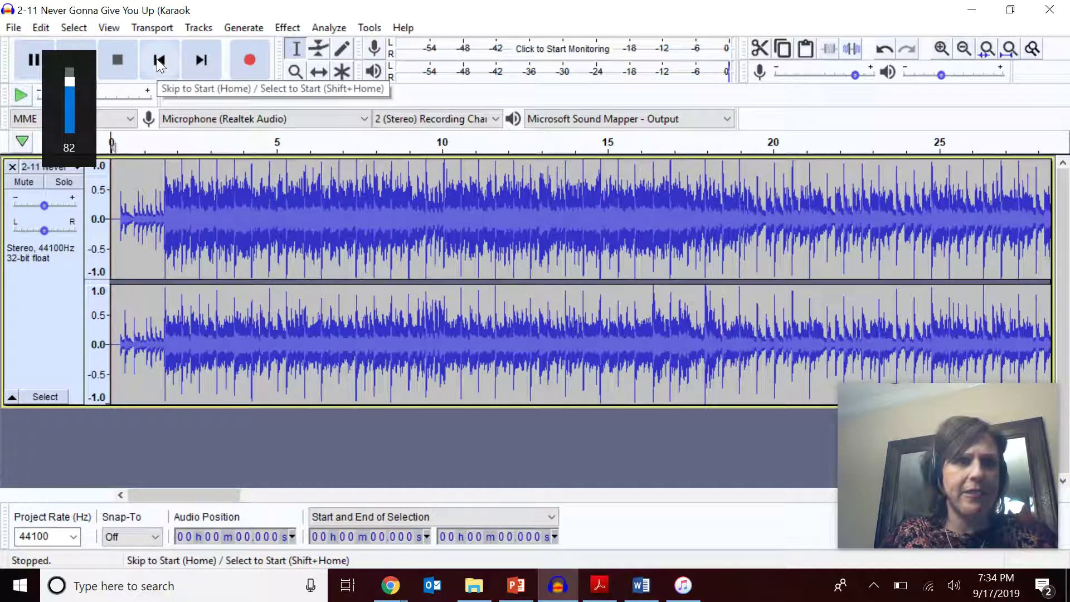
{"action": "key", "text": "XF86AudioRaiseVolume"}
{"action": "key", "text": "XF86AudioRaiseVolume"}
{"action": "key", "text": "XF86AudioRaiseVolume"}
{"action": "key", "text": "XF86AudioRaiseVolume"}
{"action": "key", "text": "XF86AudioRaiseVolume"}
{"action": "key", "text": "XF86AudioRaiseVolume"}
{"action": "key", "text": "XF86AudioRaiseVolume"}
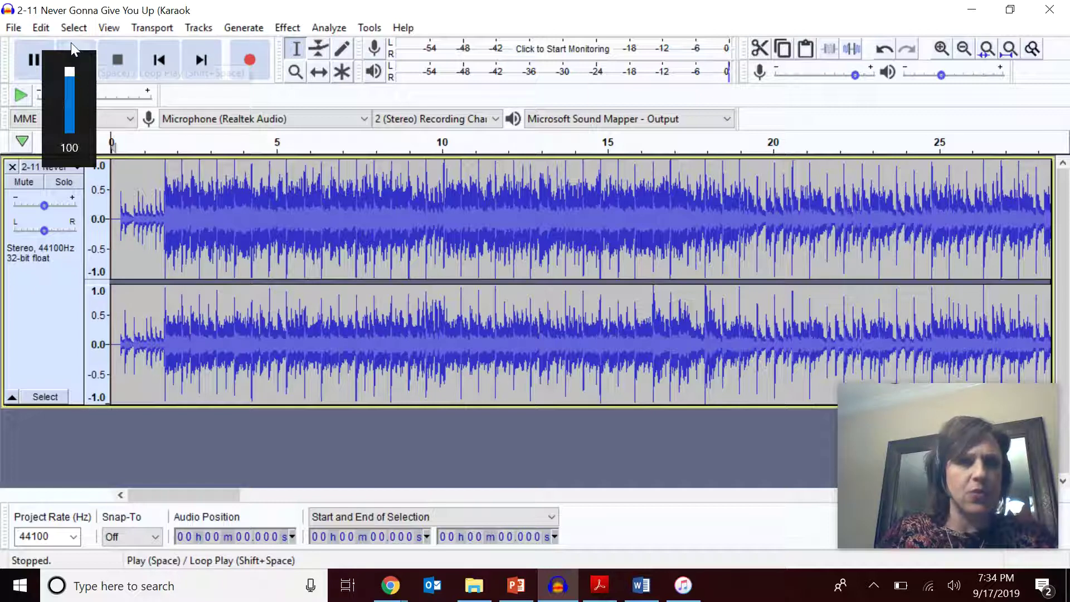
{"action": "left_click", "coordinate": [72, 42]}
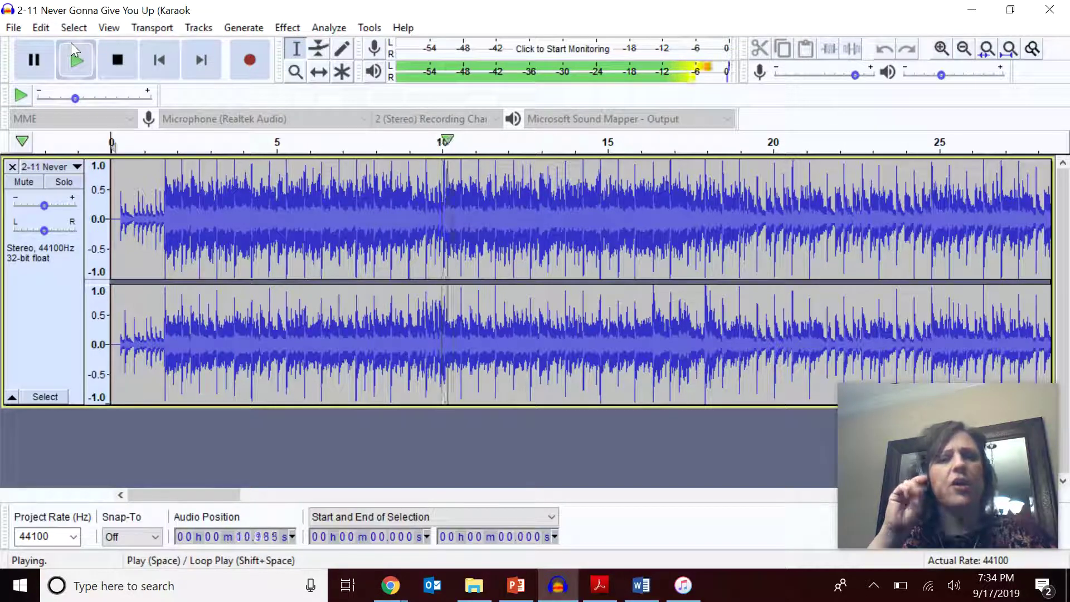
{"action": "left_click", "coordinate": [108, 58]}
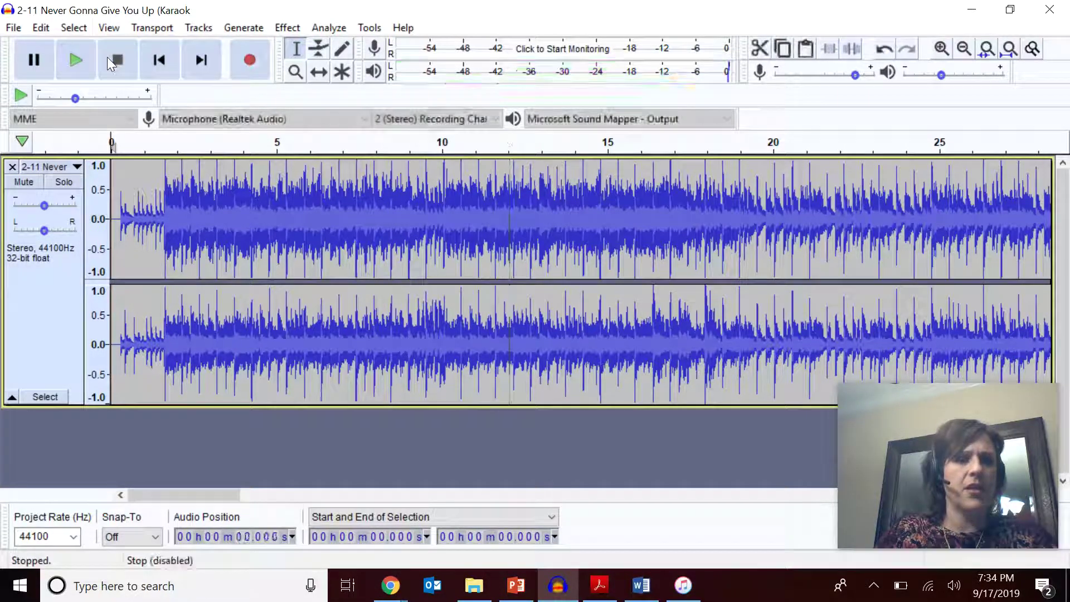
Check the start of the cut by playing from 10.019 s, and set the cursor to 10.045 s.
{"action": "left_click", "coordinate": [443, 188]}
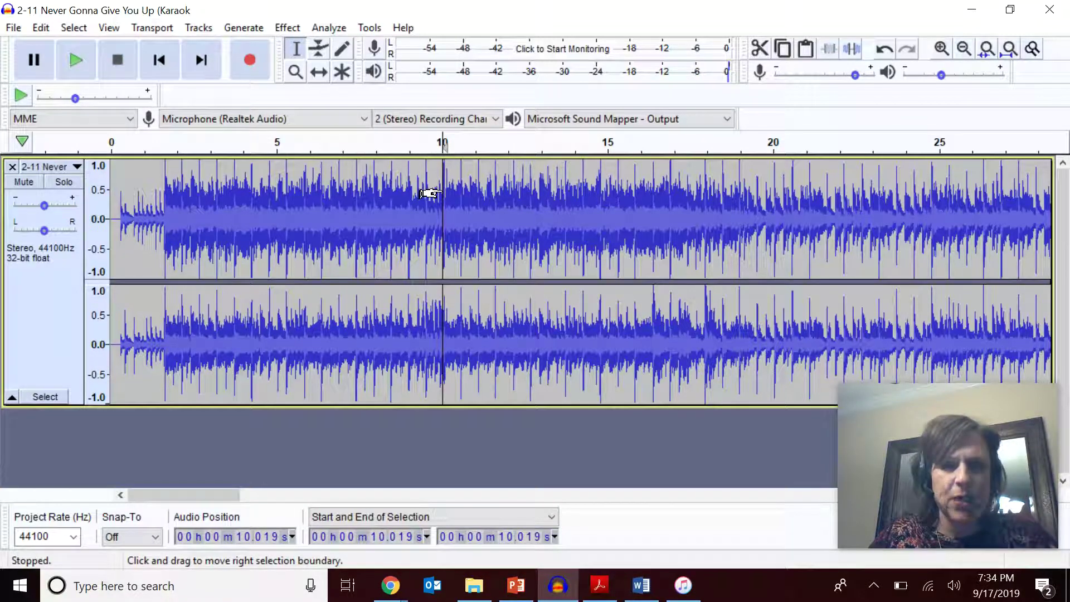
{"action": "left_click", "coordinate": [78, 54]}
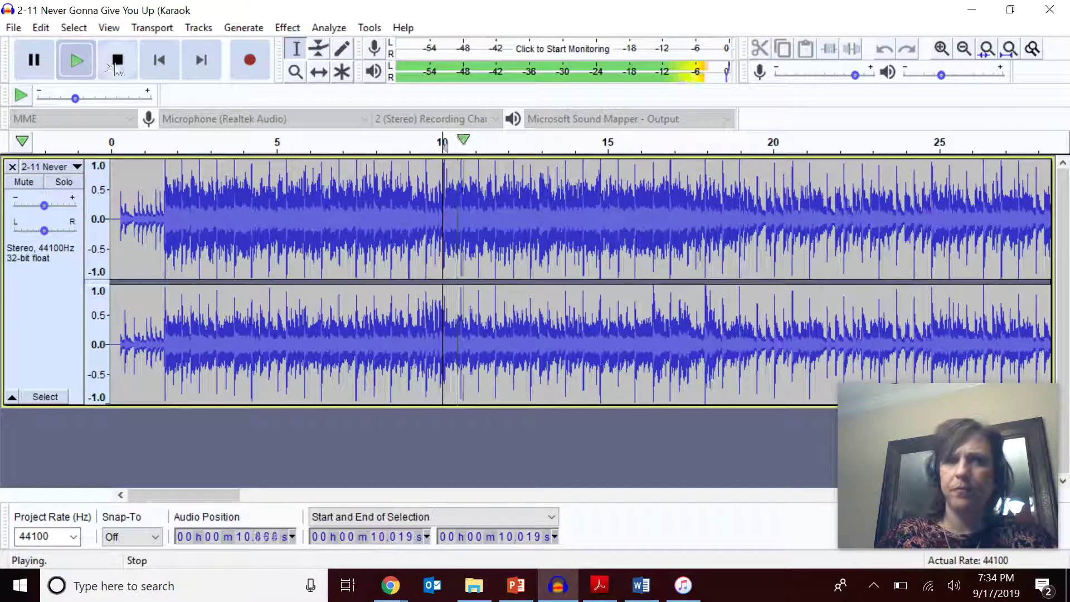
{"action": "left_click", "coordinate": [119, 61]}
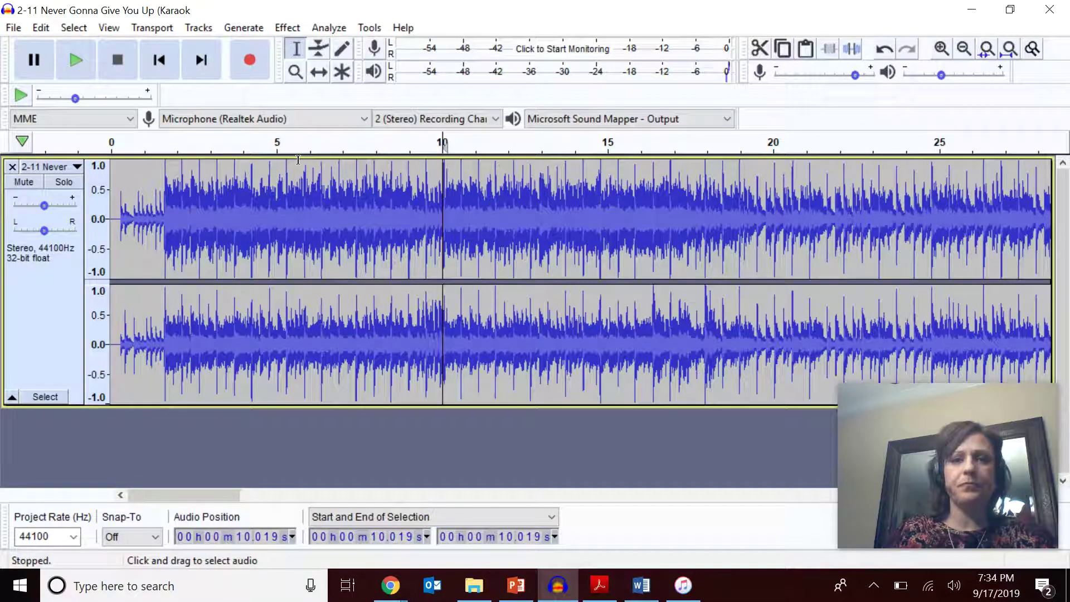
{"action": "key", "text": "Right"}
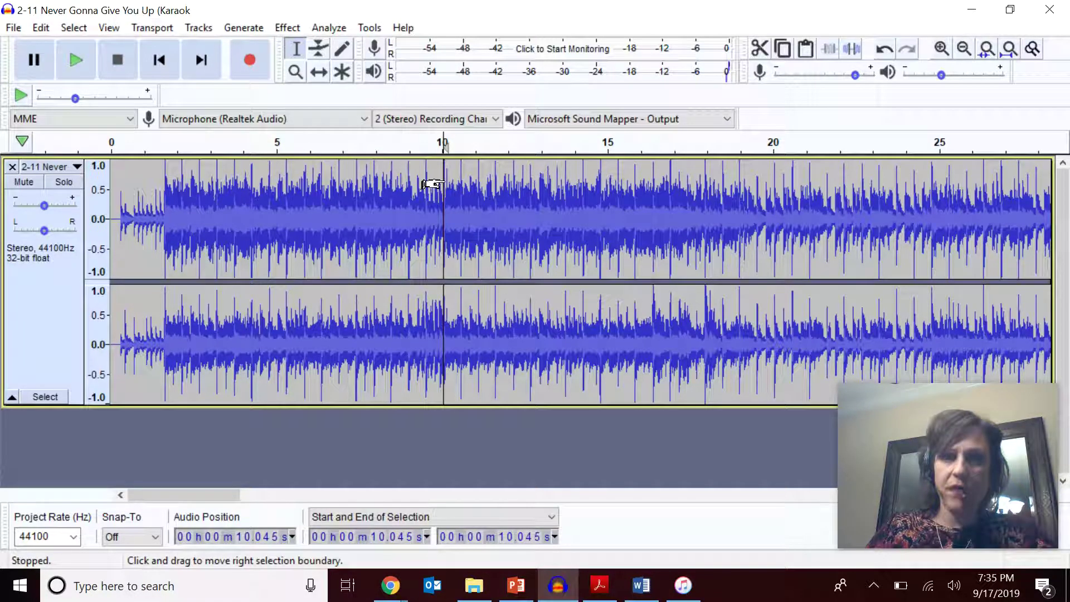
Select the song from 10.045 s to 2:58.456 and delete that stretch.
{"action": "left_click_drag", "start_coordinate": [433, 184], "coordinate": [1054, 264]}
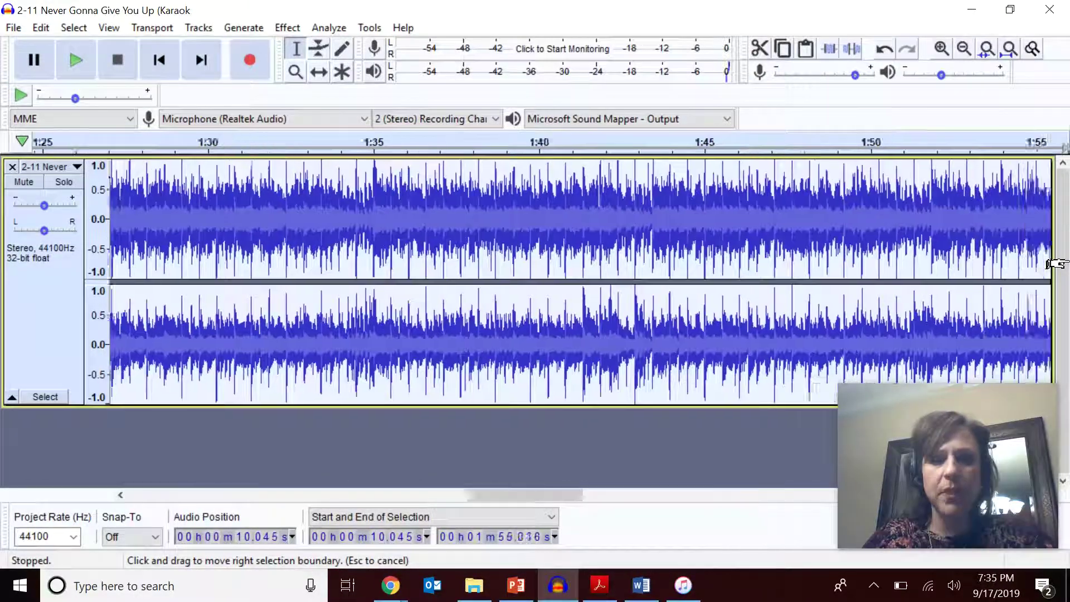
{"action": "mouse_move", "coordinate": [1055, 264]}
{"action": "left_mouse_down"}
{"action": "mouse_move", "coordinate": [1054, 274]}
{"action": "mouse_move", "coordinate": [914, 306]}
{"action": "mouse_move", "coordinate": [991, 304]}
{"action": "left_mouse_up"}
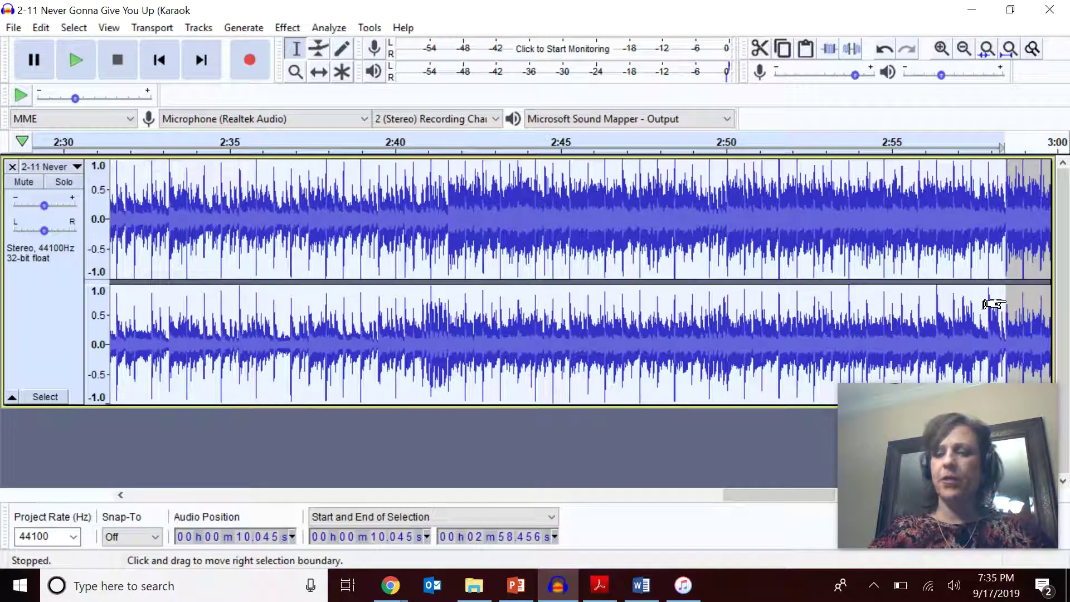
{"action": "key", "text": "Delete"}
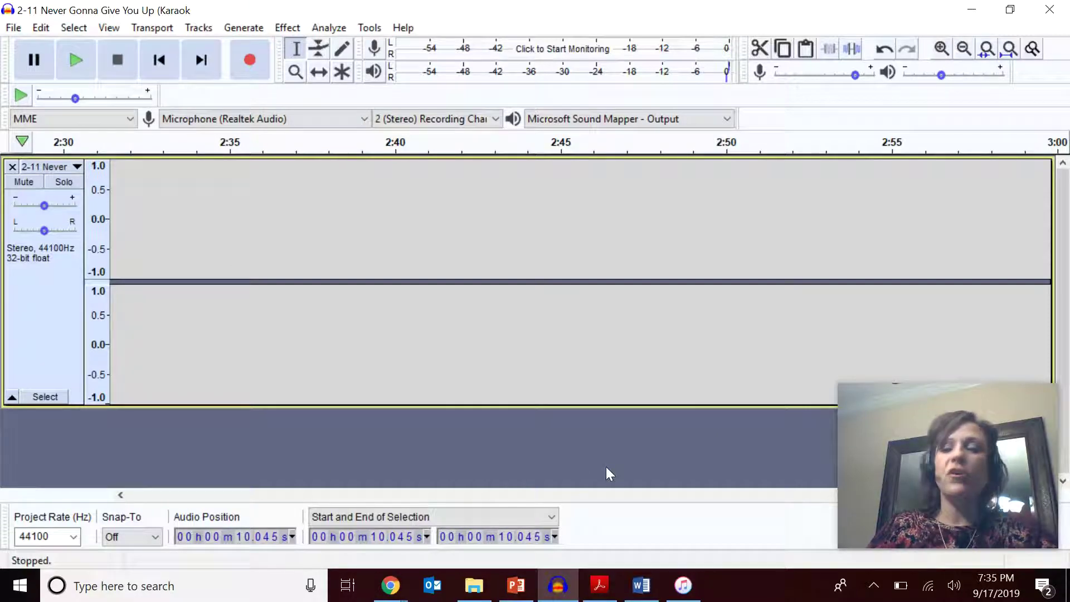
Fit the whole shortened song in view and play it through from the start.
{"action": "scroll", "coordinate": [606, 467], "scroll_direction": "left", "scroll_amount": 20}
{"action": "left_click", "coordinate": [156, 70]}
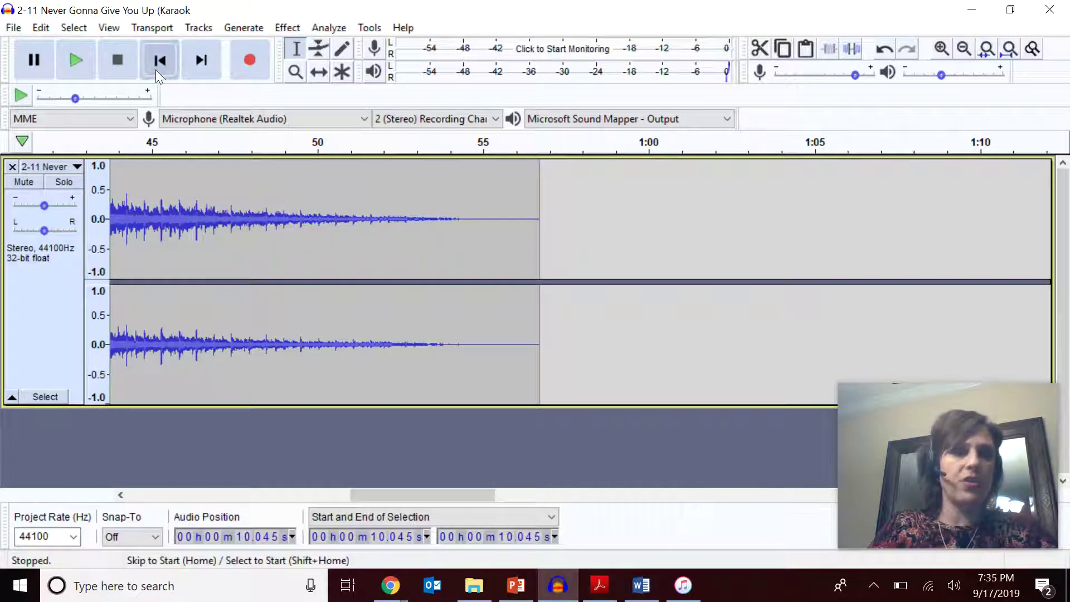
{"action": "left_click", "coordinate": [968, 53]}
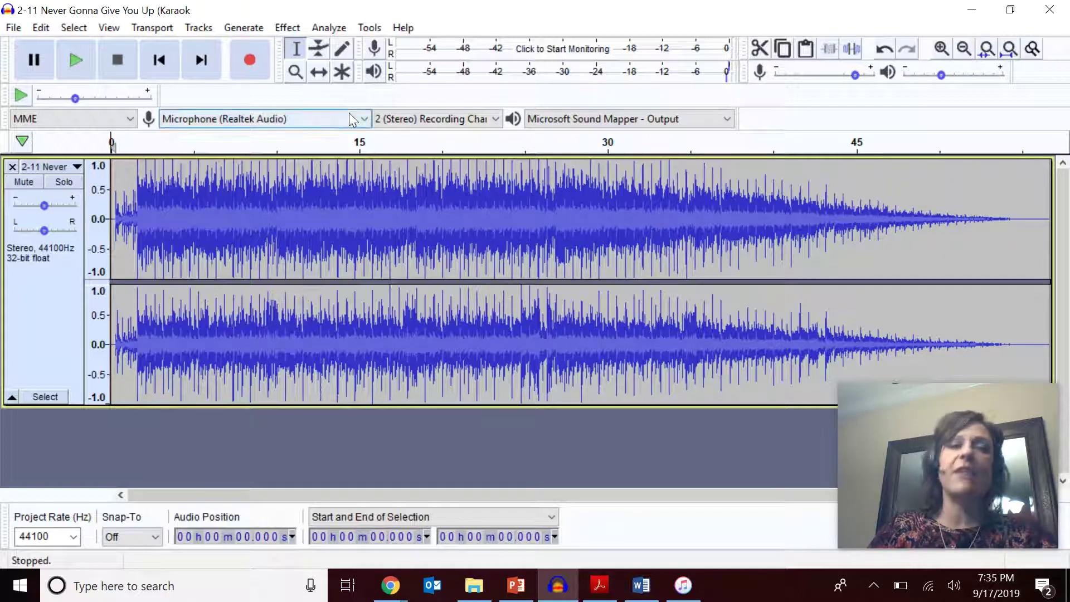
{"action": "left_click", "coordinate": [76, 60]}
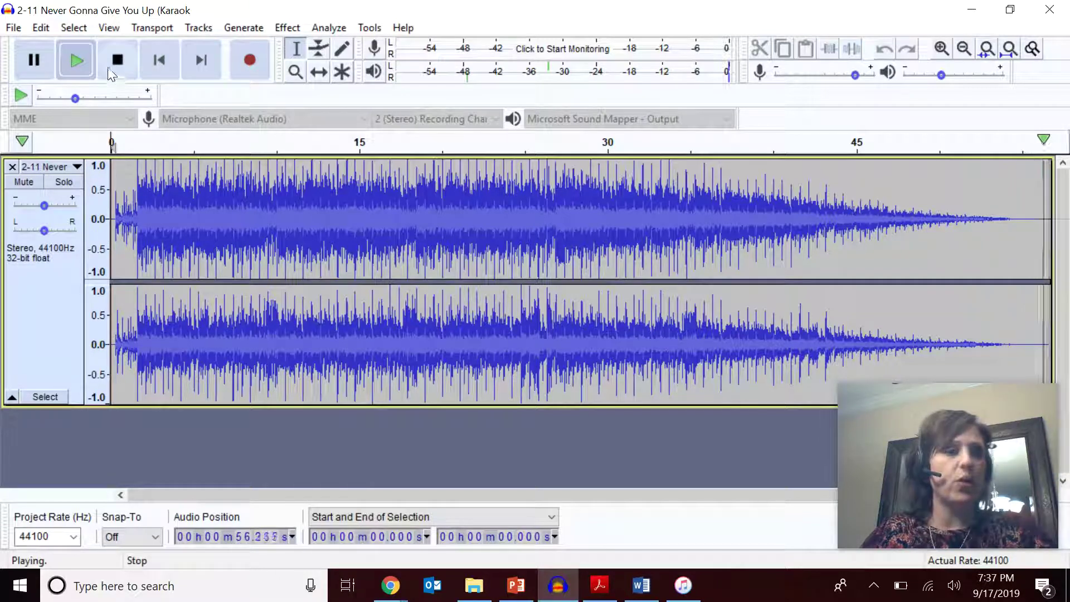
Save the shortened song as an Audacity project on the Desktop, keeping the suggested file name.
{"action": "left_click", "coordinate": [12, 28]}
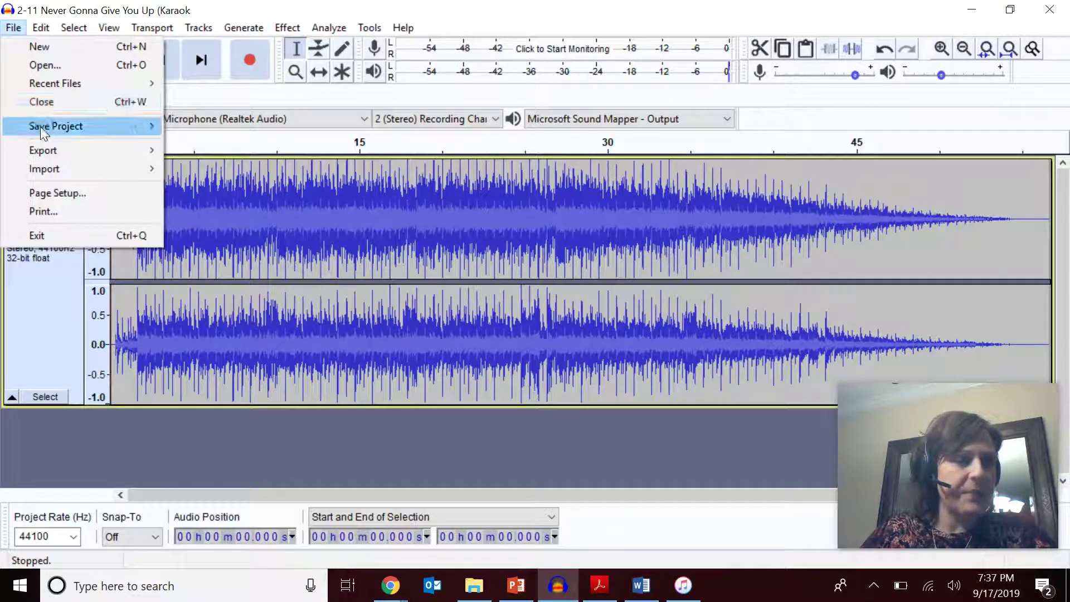
{"action": "mouse_move", "coordinate": [41, 126]}
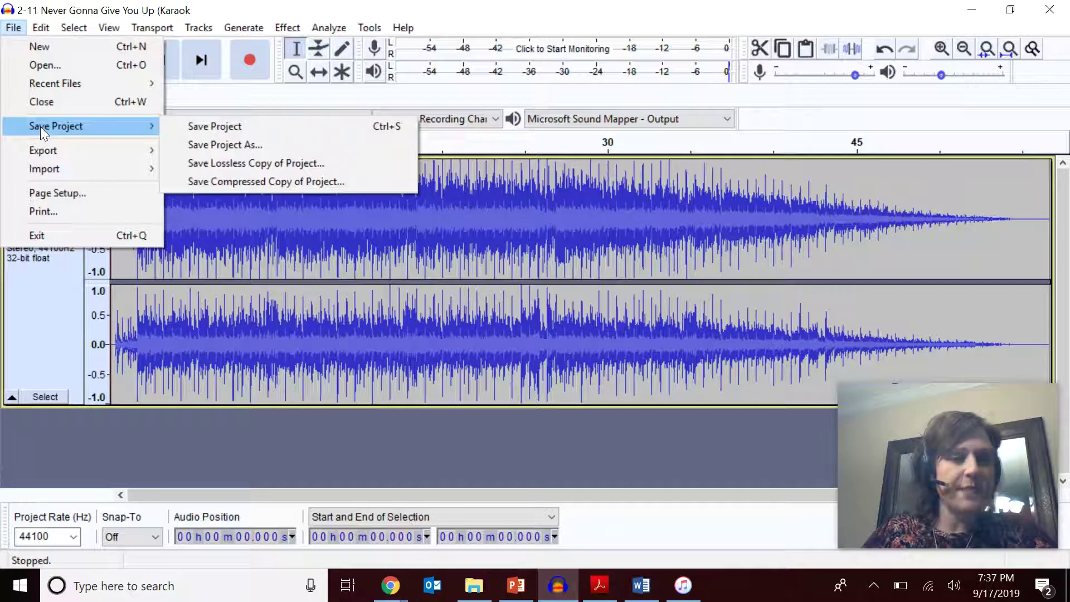
{"action": "left_click", "coordinate": [213, 143]}
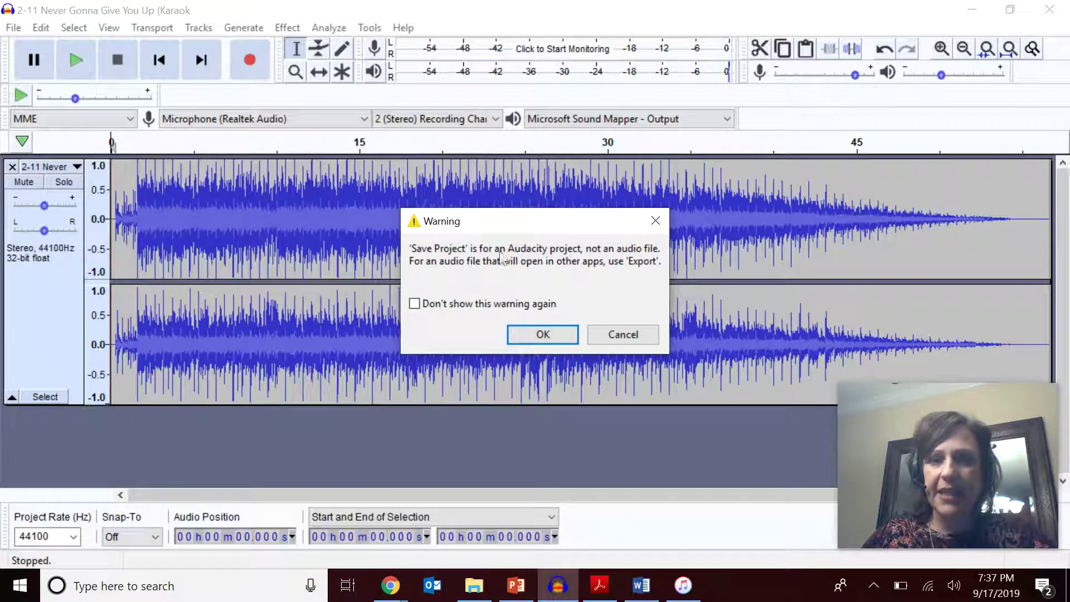
{"action": "left_click", "coordinate": [545, 334]}
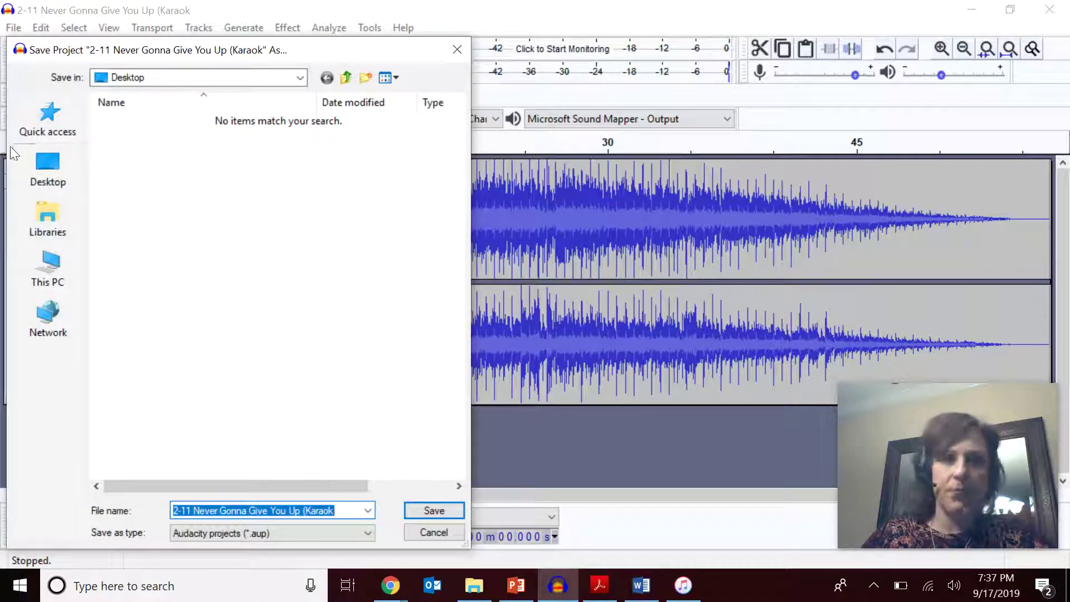
{"action": "left_click", "coordinate": [48, 167]}
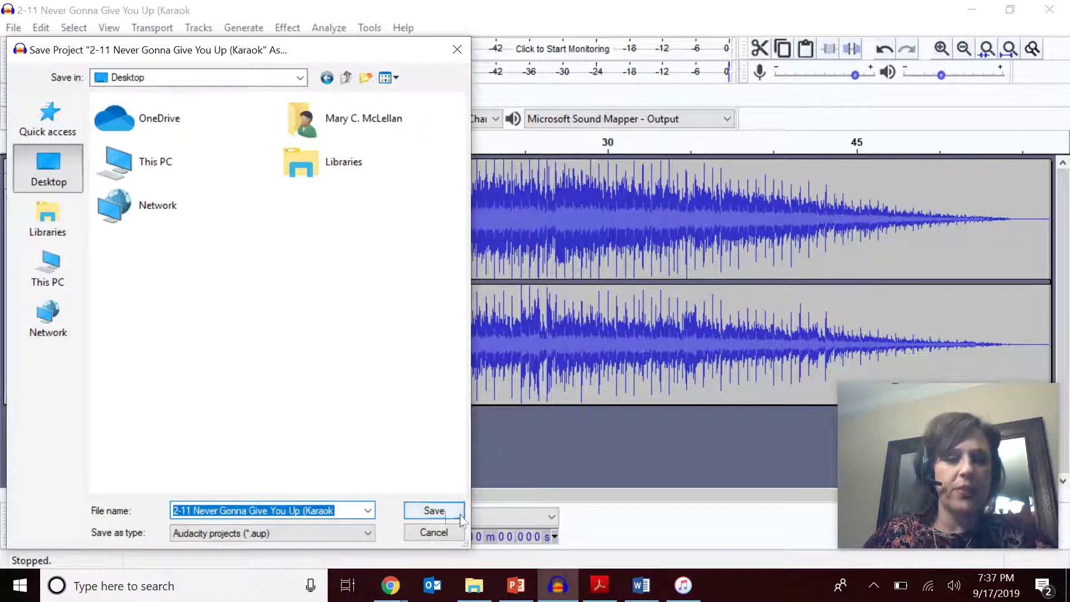
{"action": "left_click", "coordinate": [440, 510]}
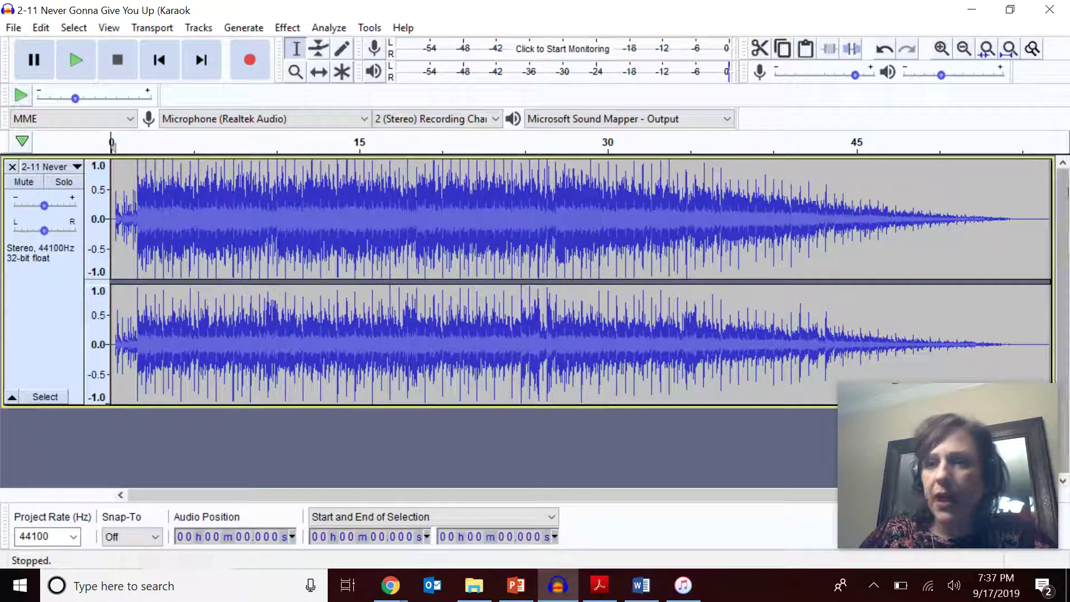
Select the song from 0 to 56.179 s and apply Change Speed with a percent change of -3.000.
{"action": "left_click_drag", "start_coordinate": [1039, 185], "coordinate": [98, 241]}
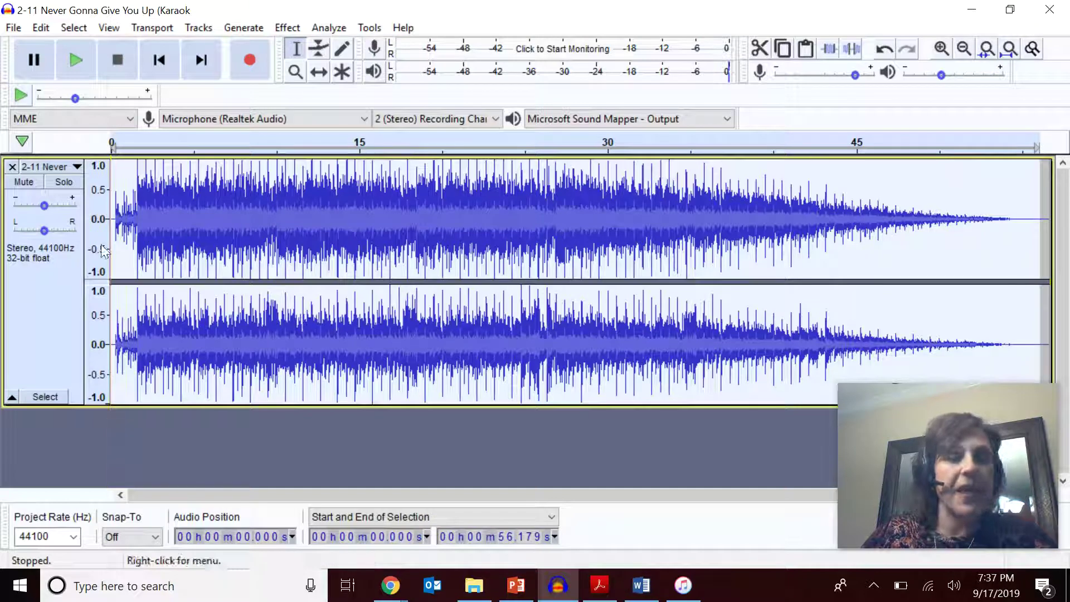
{"action": "left_click", "coordinate": [289, 28]}
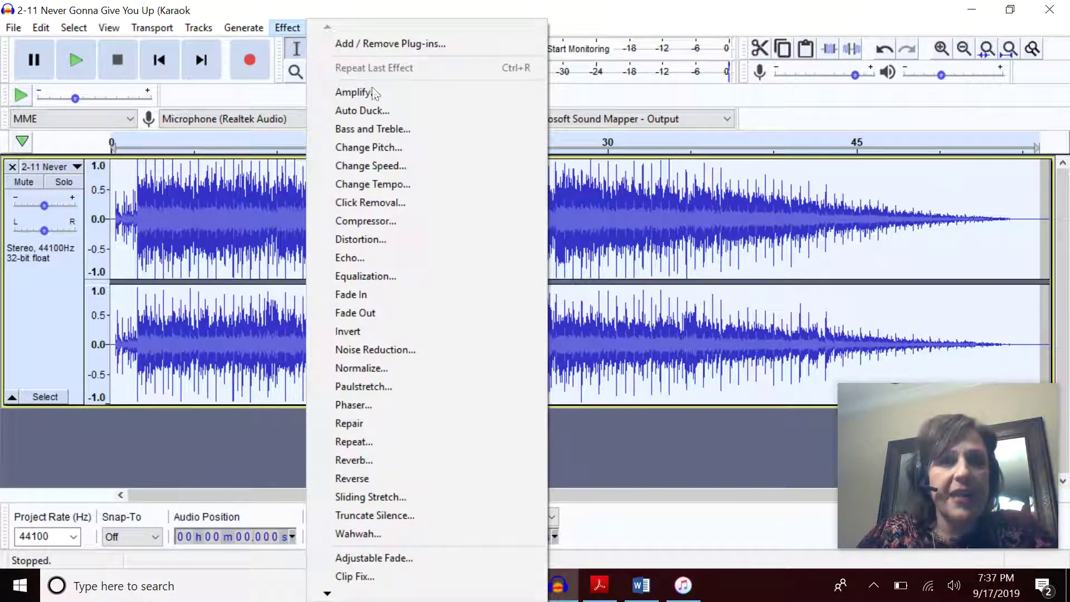
{"action": "left_click", "coordinate": [375, 163]}
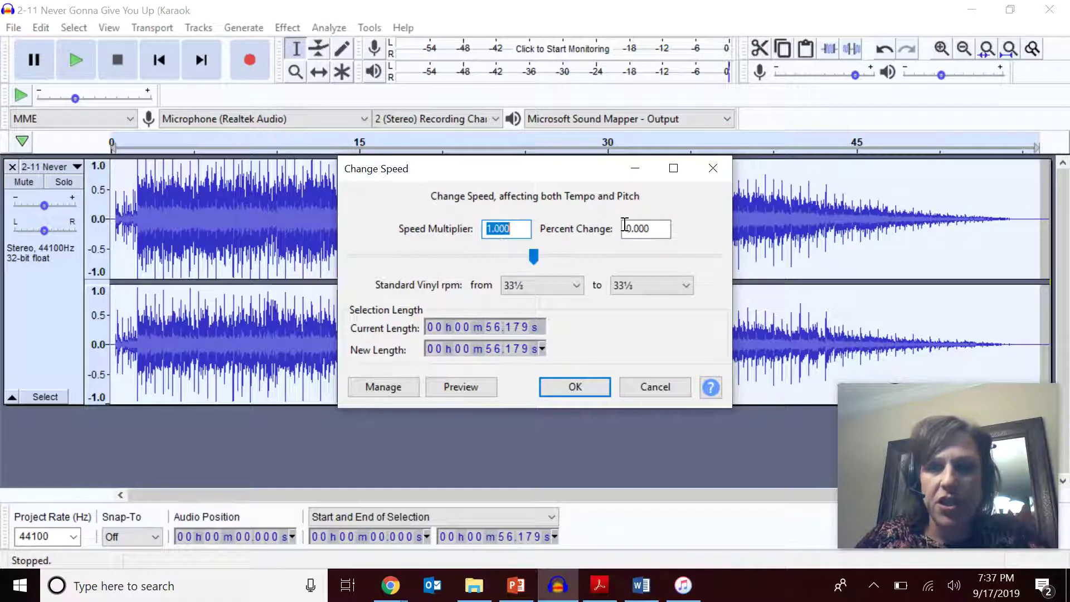
{"action": "left_click_drag", "start_coordinate": [532, 252], "coordinate": [528, 259]}
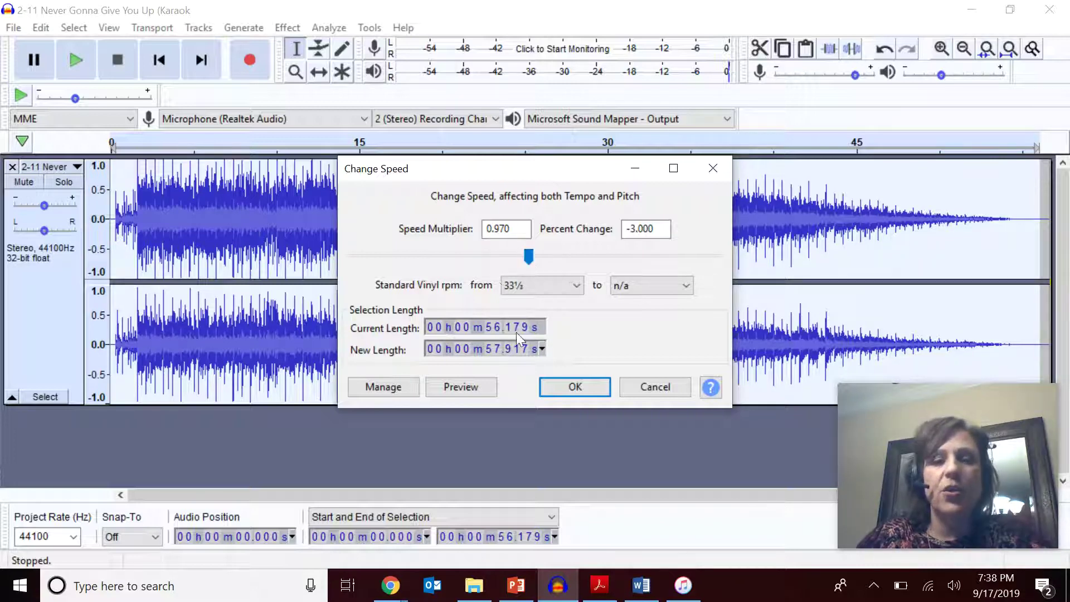
{"action": "left_click", "coordinate": [575, 386]}
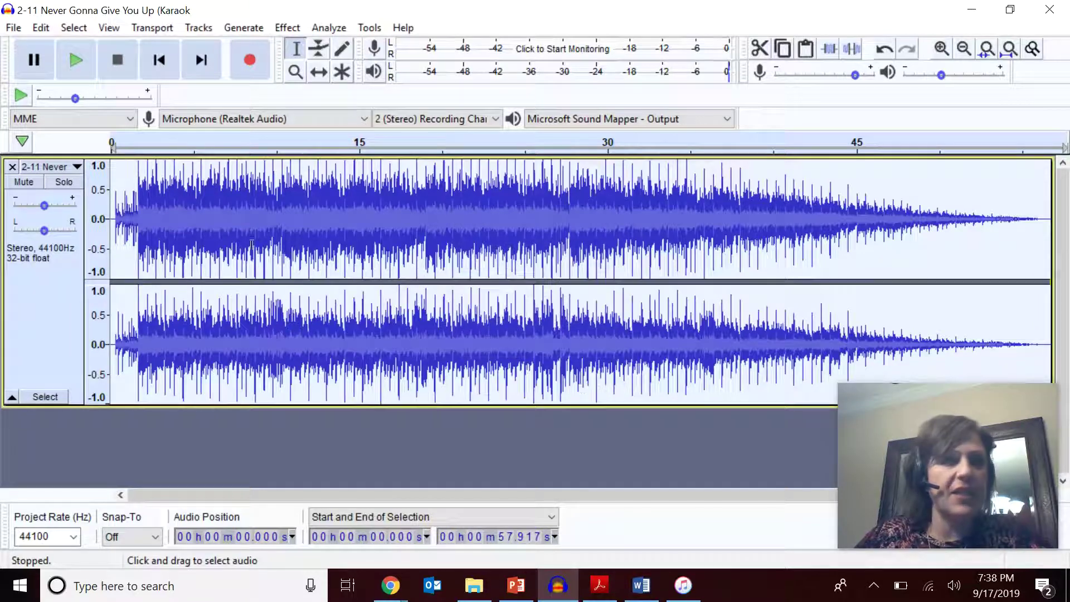
Play the opening of the slowed song to check its speed, and clear the selection.
{"action": "left_click", "coordinate": [76, 59]}
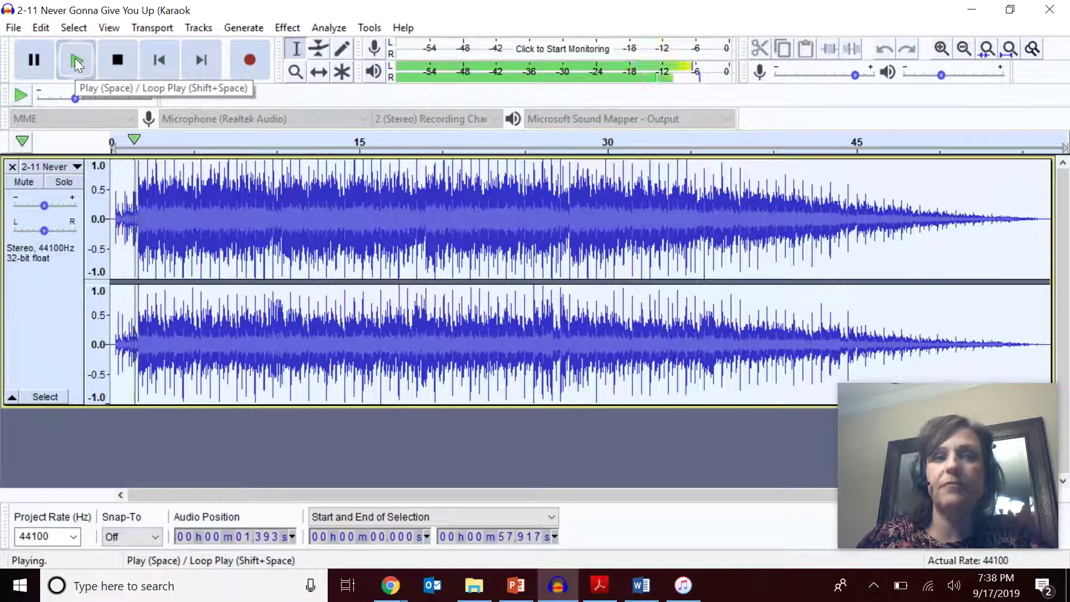
{"action": "left_click", "coordinate": [120, 61]}
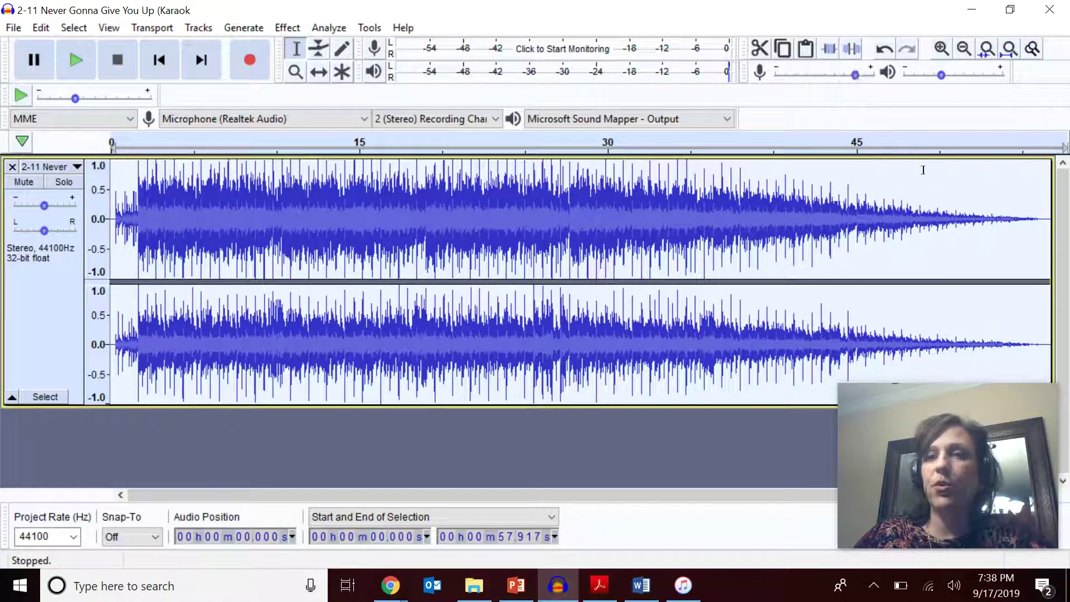
{"action": "left_click", "coordinate": [939, 194]}
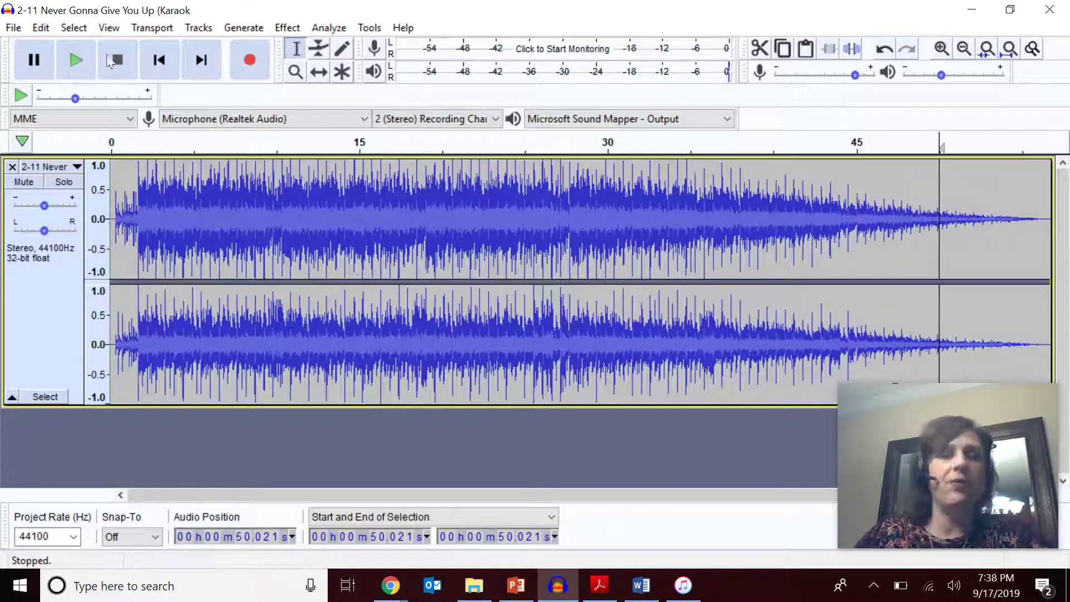
{"action": "left_click", "coordinate": [44, 27]}
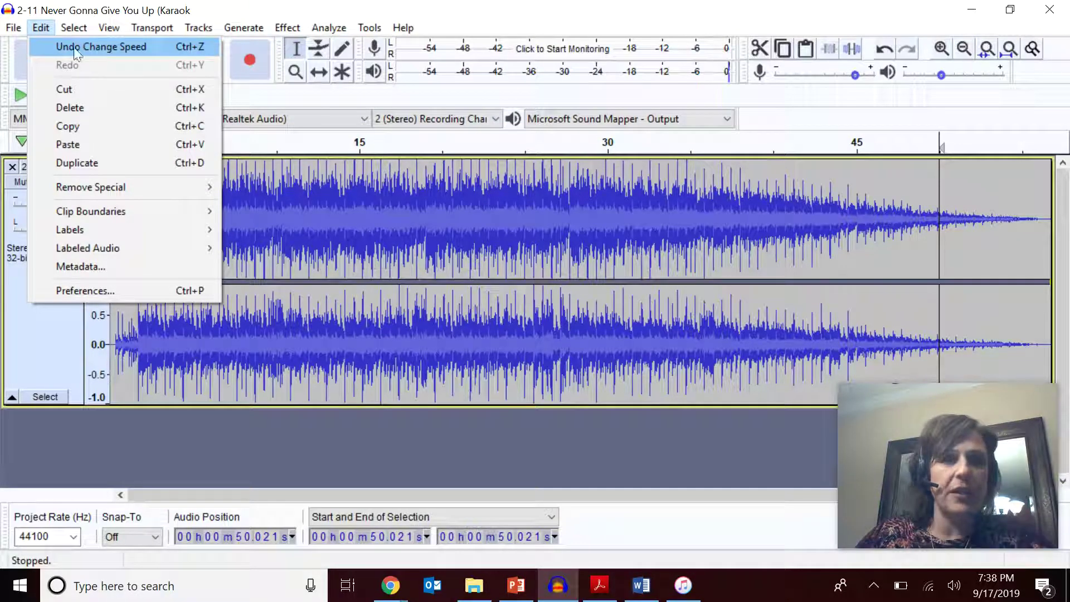
{"action": "left_click", "coordinate": [34, 26]}
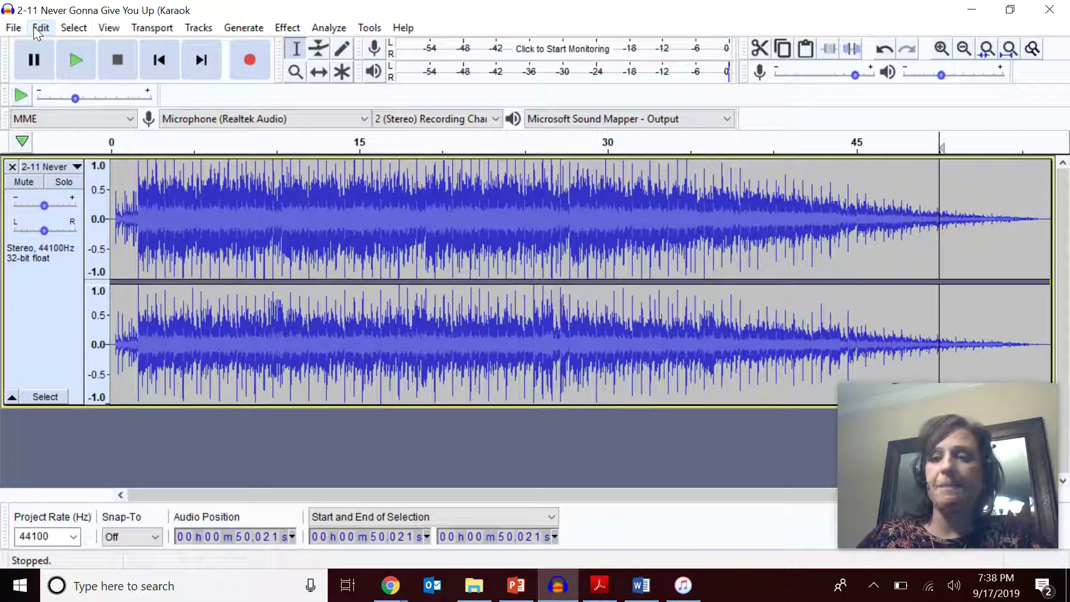
Record the vocals on a new track from the song's start, using the Song in STEM lyrics in Word, and stop recording in Audacity.
{"action": "left_click", "coordinate": [112, 161]}
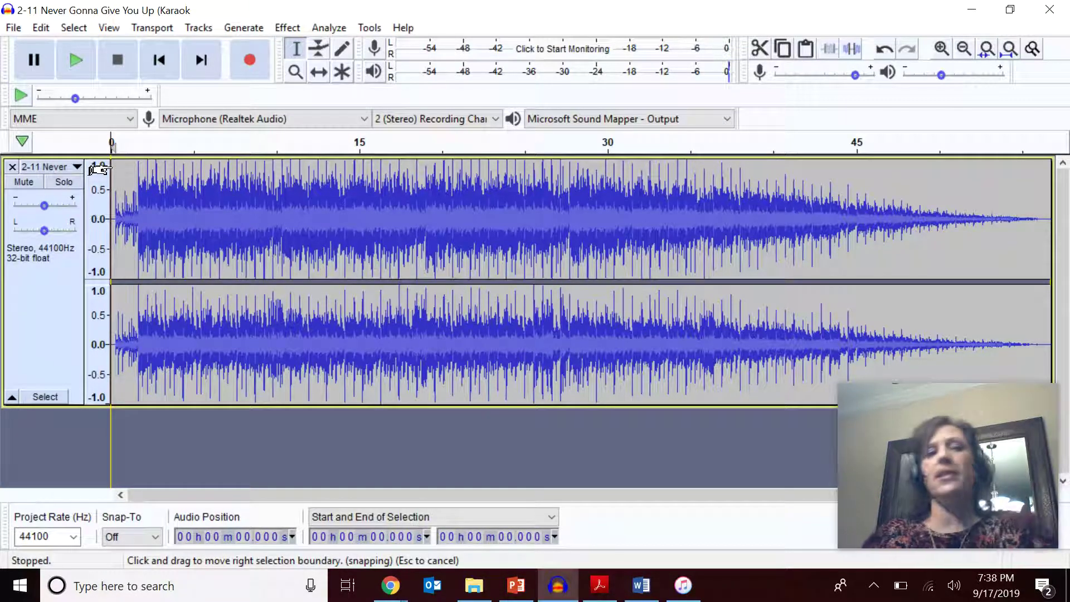
{"action": "left_click", "coordinate": [248, 61]}
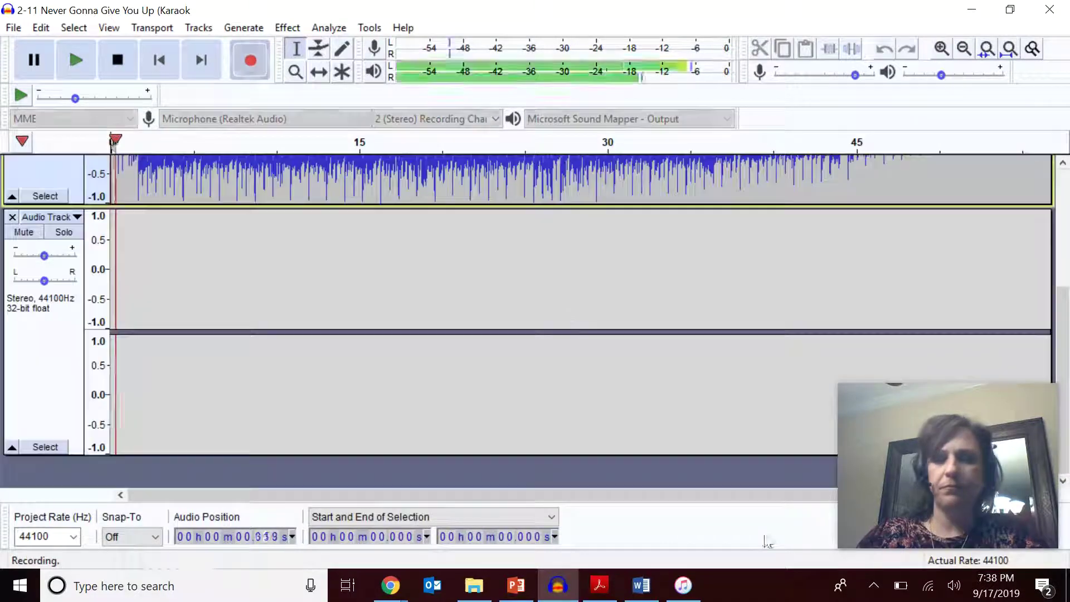
{"action": "left_click", "coordinate": [641, 585]}
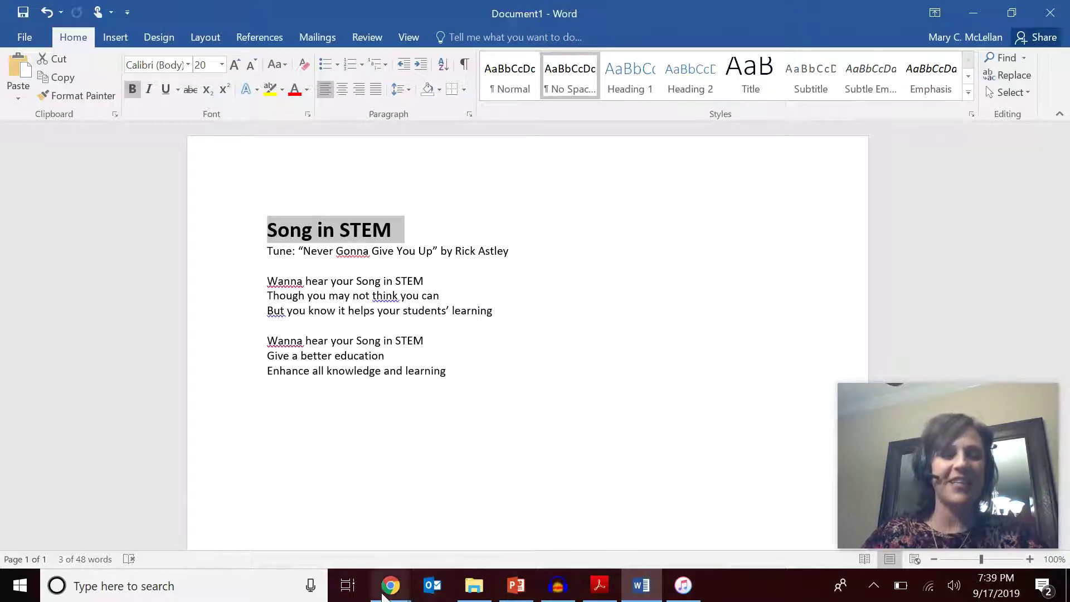
{"action": "left_click", "coordinate": [390, 584]}
{"action": "left_click", "coordinate": [239, 525]}
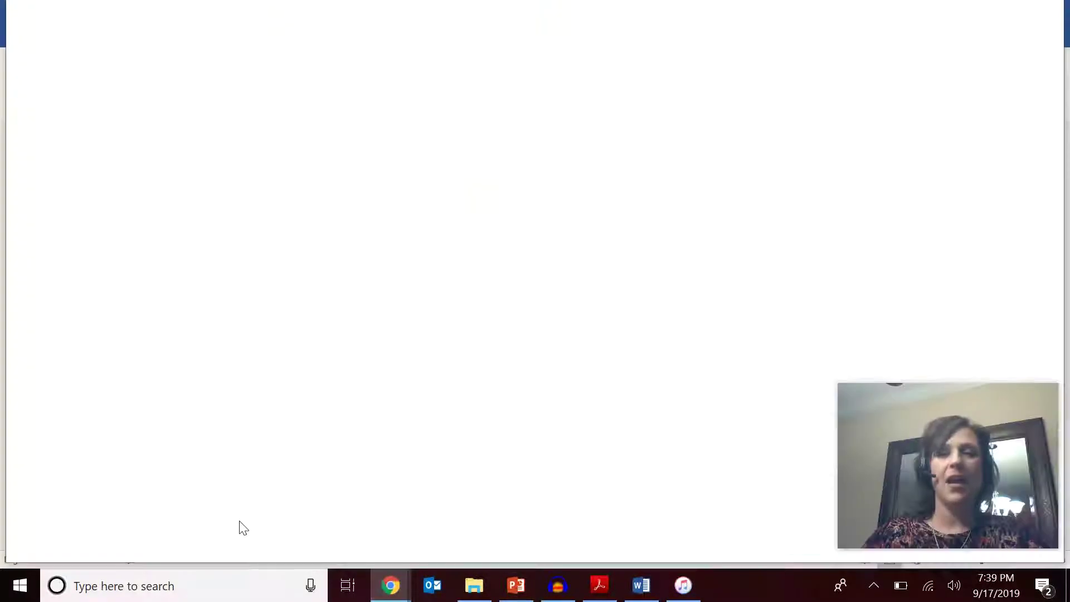
{"action": "left_click", "coordinate": [557, 585]}
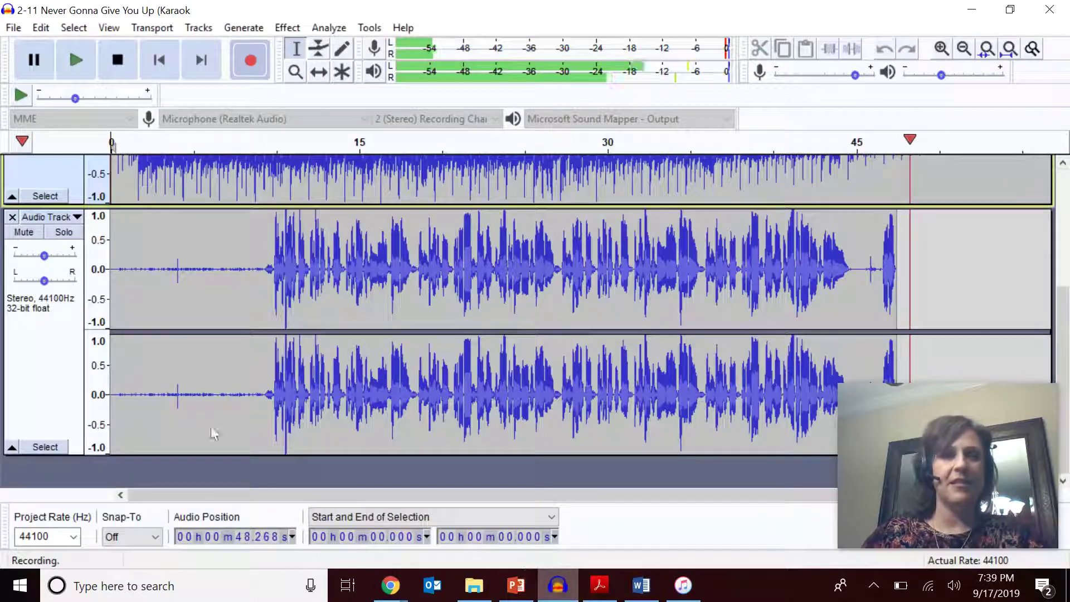
{"action": "left_click", "coordinate": [117, 58]}
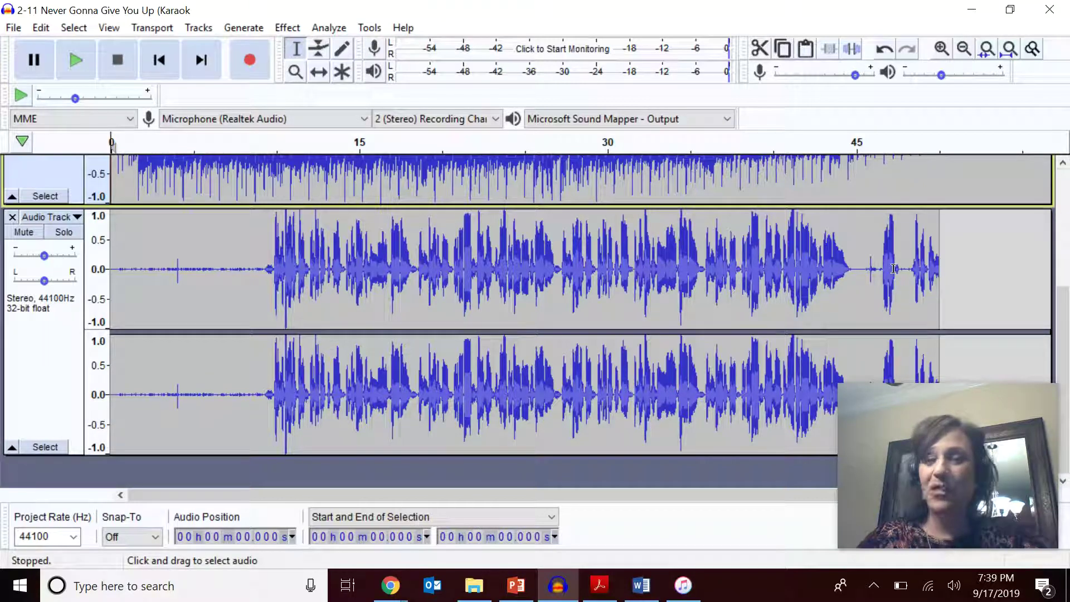
Replace the unwanted sounds at the end of the vocal track, from 45.731 s to 49.996 s, with generated silence of the same duration.
{"action": "scroll", "coordinate": [893, 268], "scroll_direction": "up", "scroll_amount": 2}
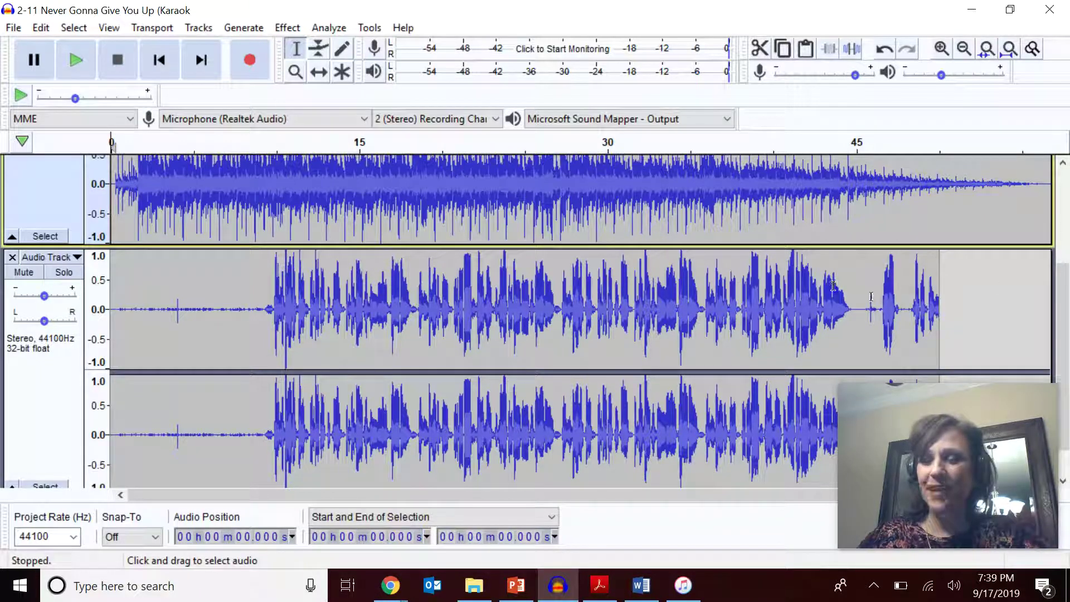
{"action": "left_click_drag", "start_coordinate": [868, 296], "coordinate": [940, 305]}
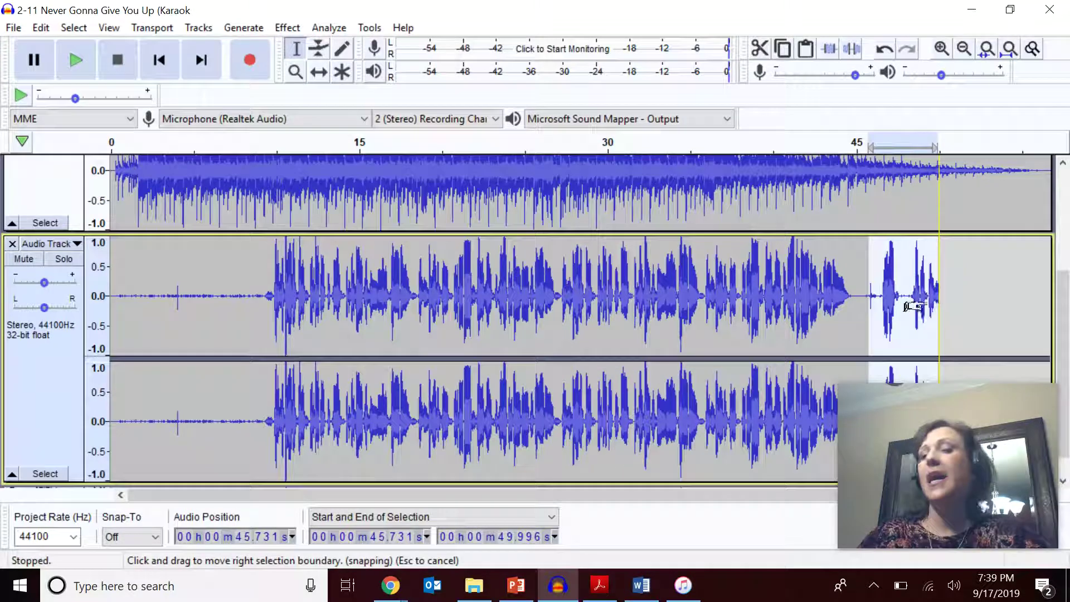
{"action": "scroll", "coordinate": [940, 303], "scroll_direction": "down", "scroll_amount": 1}
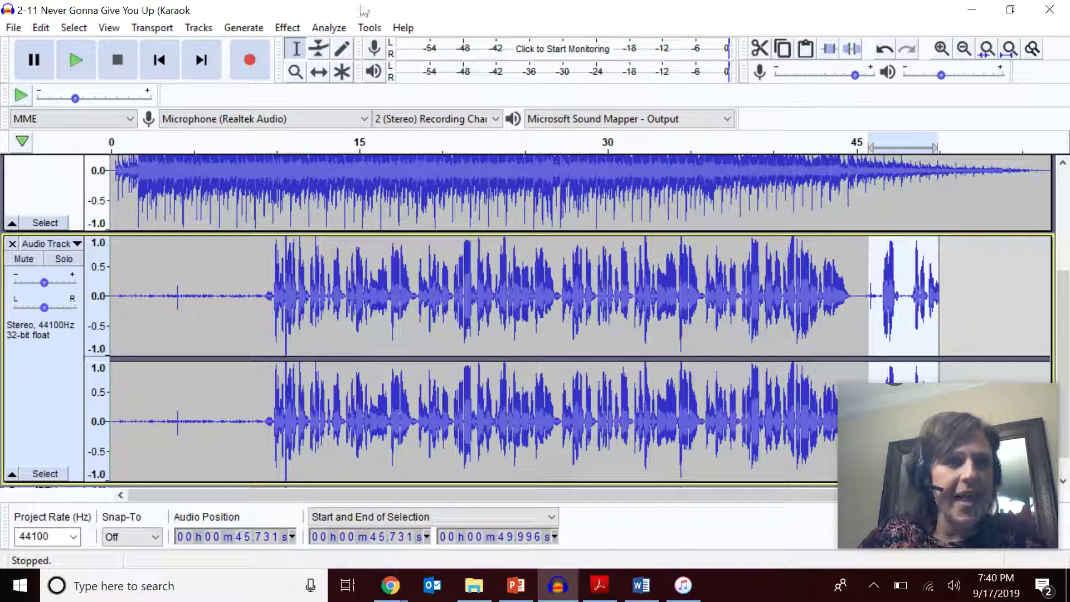
{"action": "left_click", "coordinate": [149, 30]}
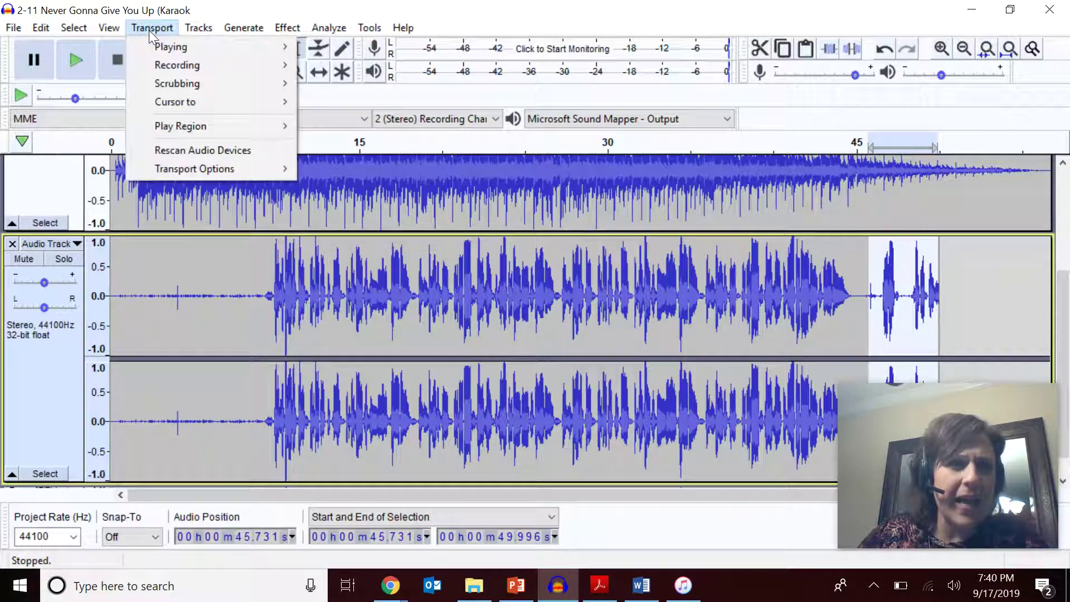
{"action": "mouse_move", "coordinate": [115, 32]}
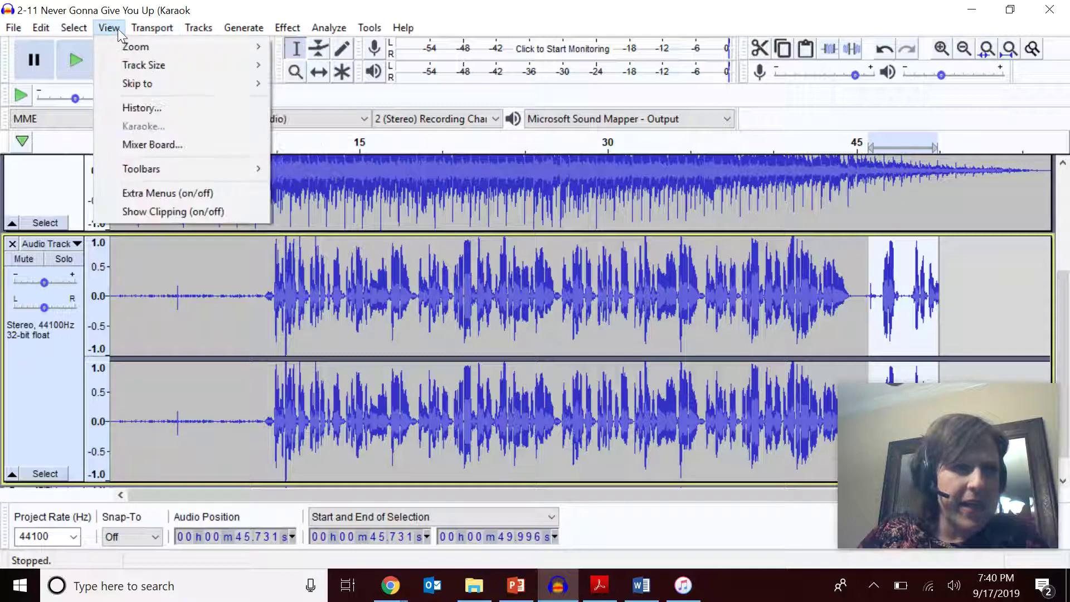
{"action": "mouse_move", "coordinate": [194, 28]}
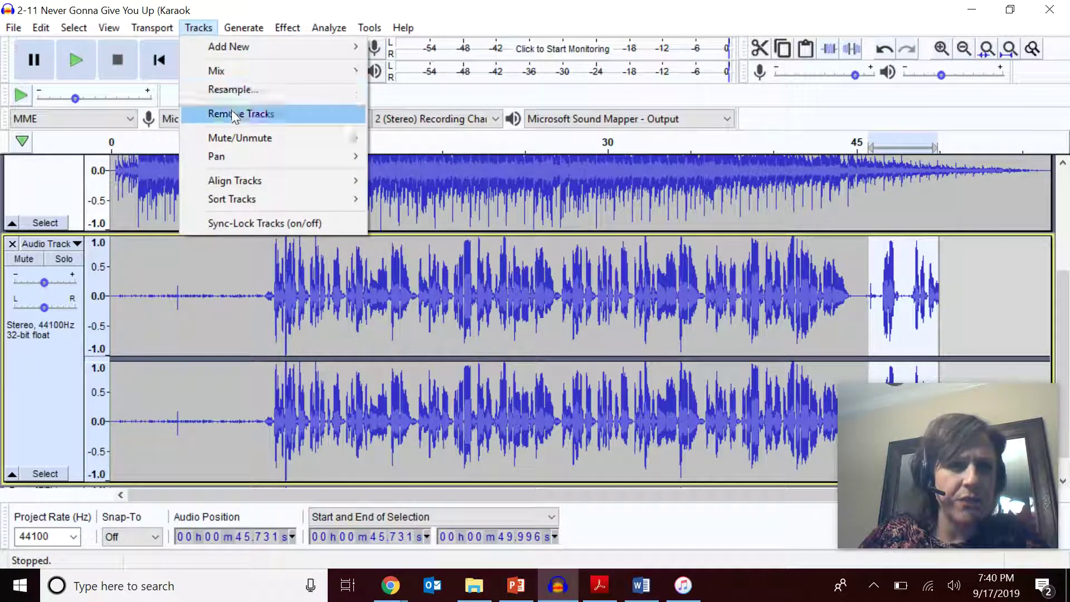
{"action": "mouse_move", "coordinate": [236, 139]}
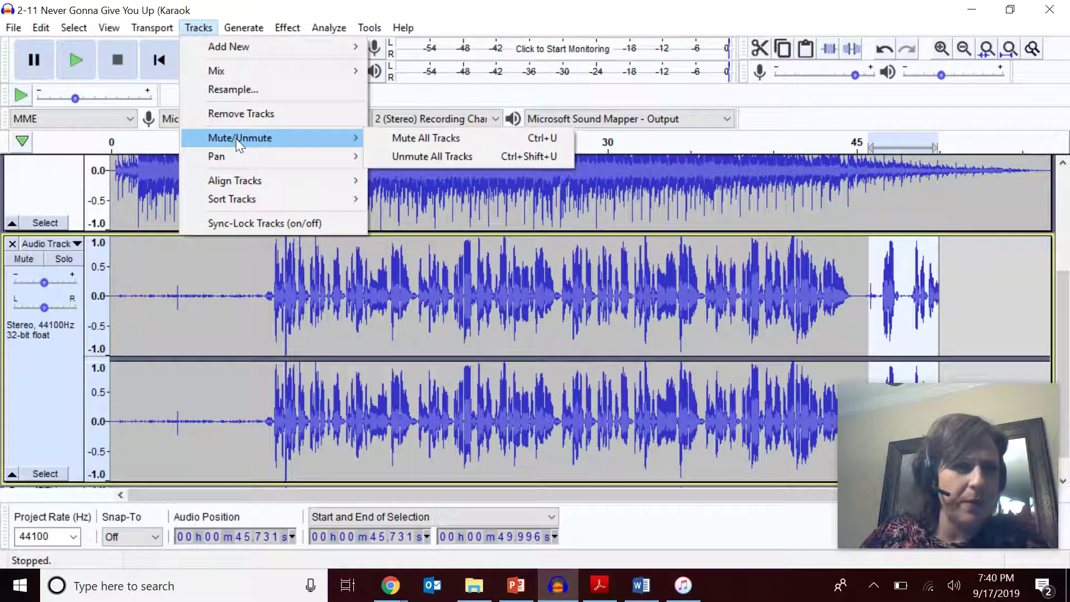
{"action": "mouse_move", "coordinate": [243, 32]}
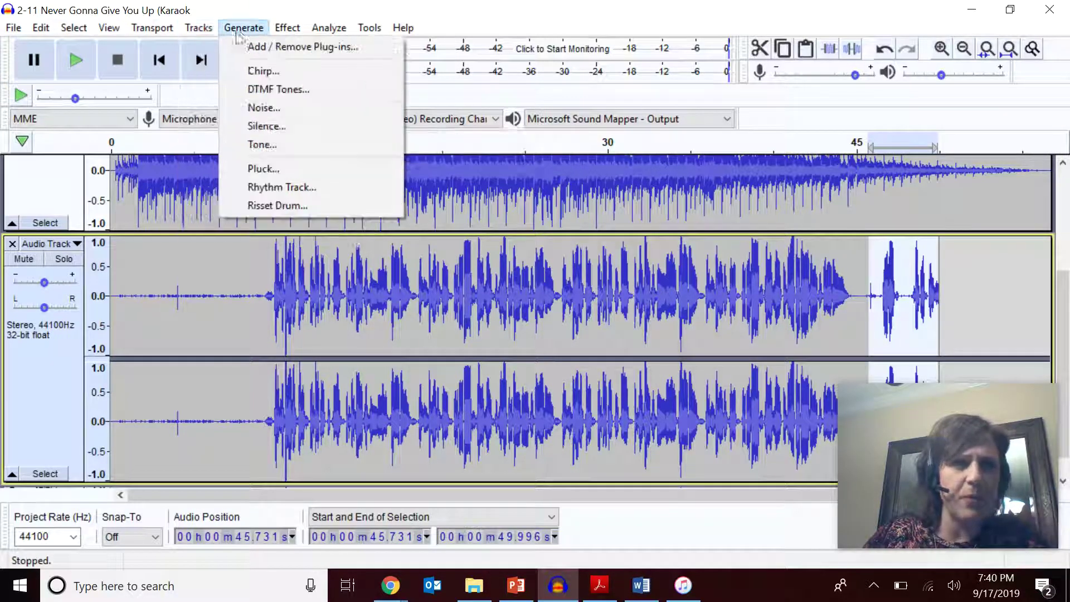
{"action": "left_click", "coordinate": [250, 126]}
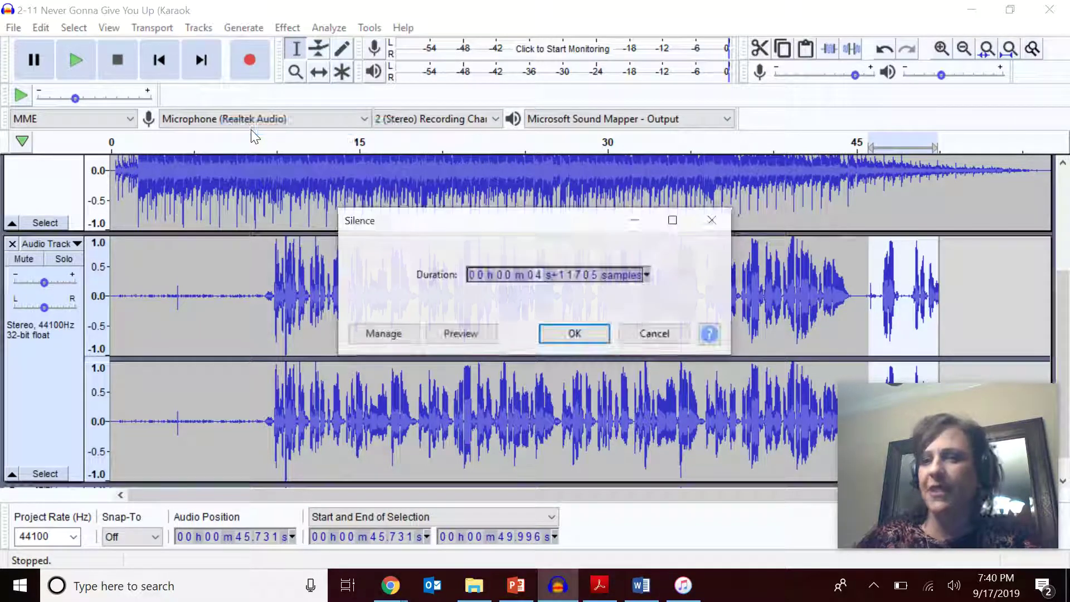
{"action": "left_click", "coordinate": [575, 334]}
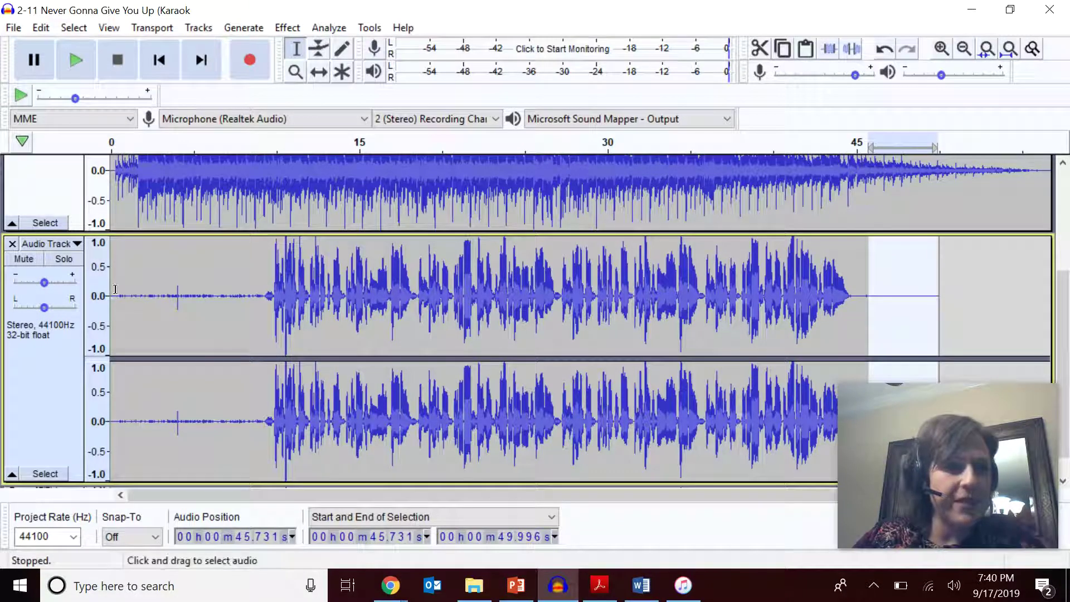
Replace the background noise before the singing, from 0.202 s to 9.792 s on the vocal track, with generated silence.
{"action": "left_click_drag", "start_coordinate": [115, 289], "coordinate": [273, 287]}
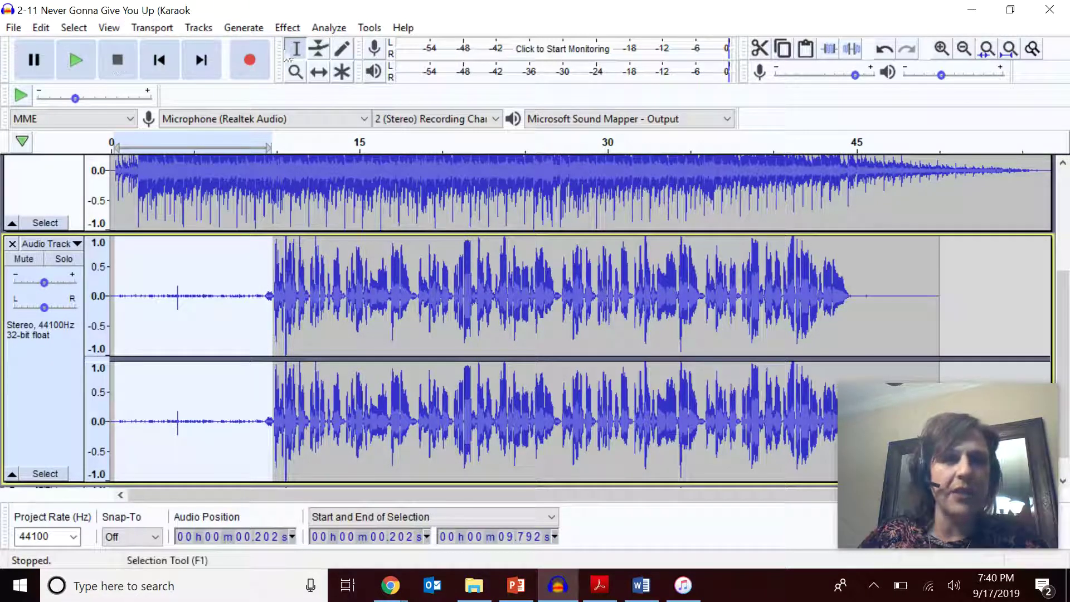
{"action": "left_click", "coordinate": [243, 27]}
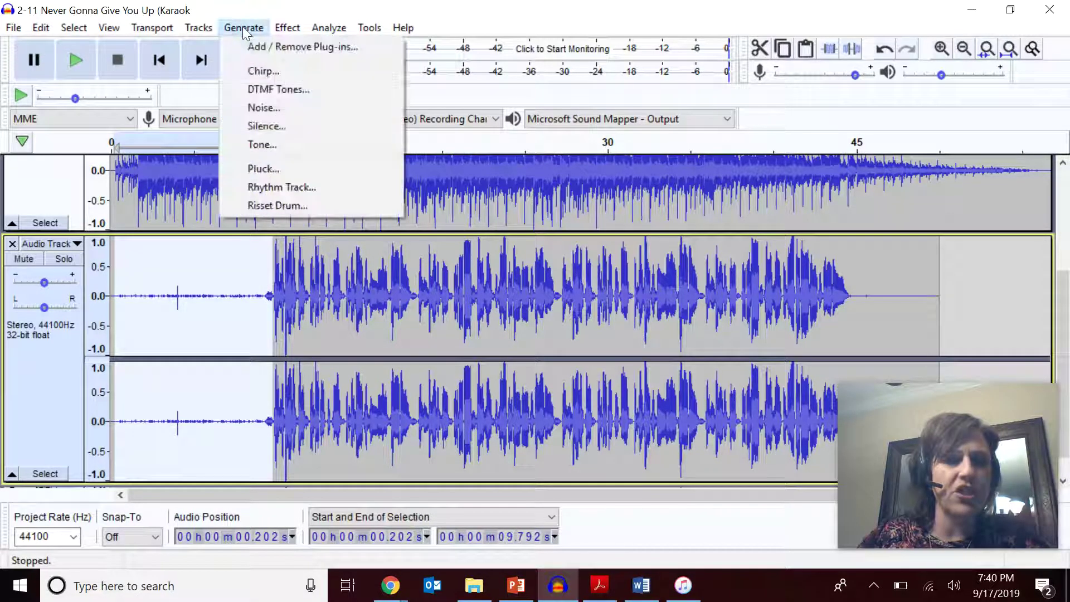
{"action": "left_click", "coordinate": [268, 126]}
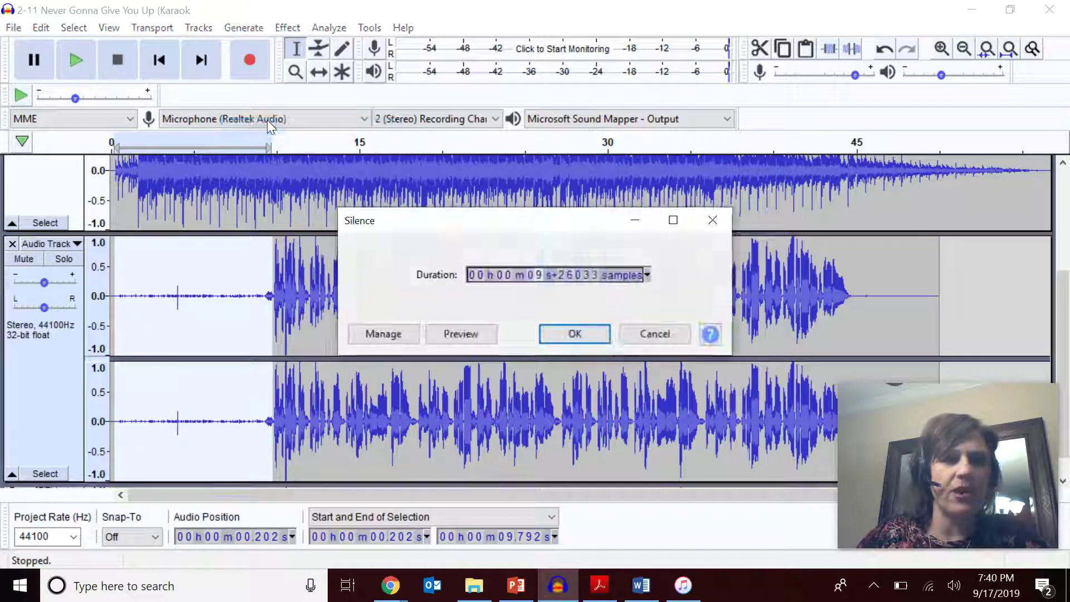
{"action": "left_click", "coordinate": [577, 337]}
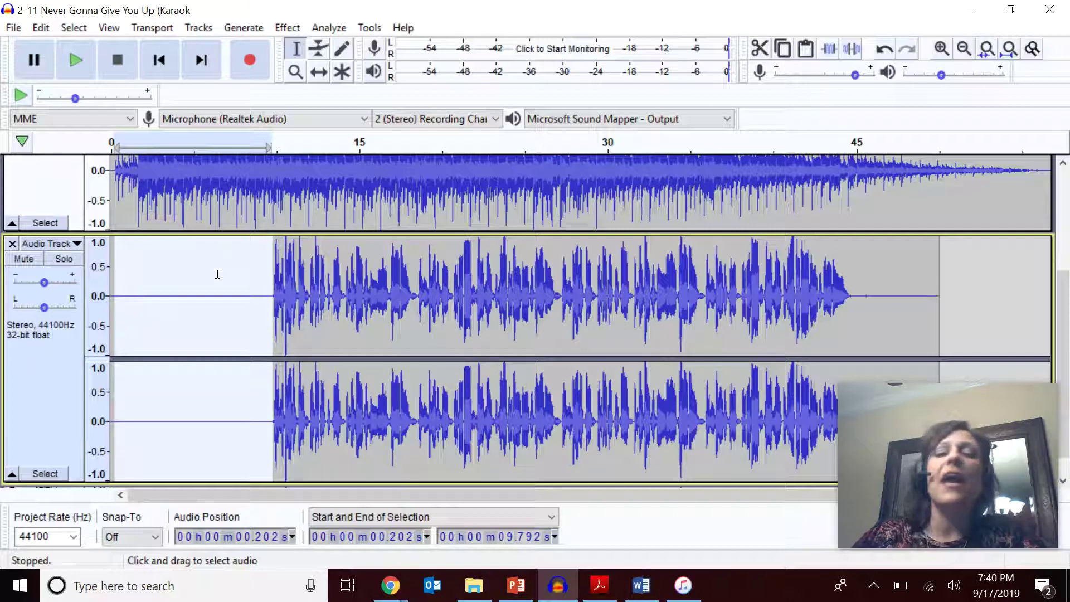
Shift the whole vocal track slightly earlier in time with the Time Shift Tool to line it up with the music.
{"action": "left_click", "coordinate": [318, 70]}
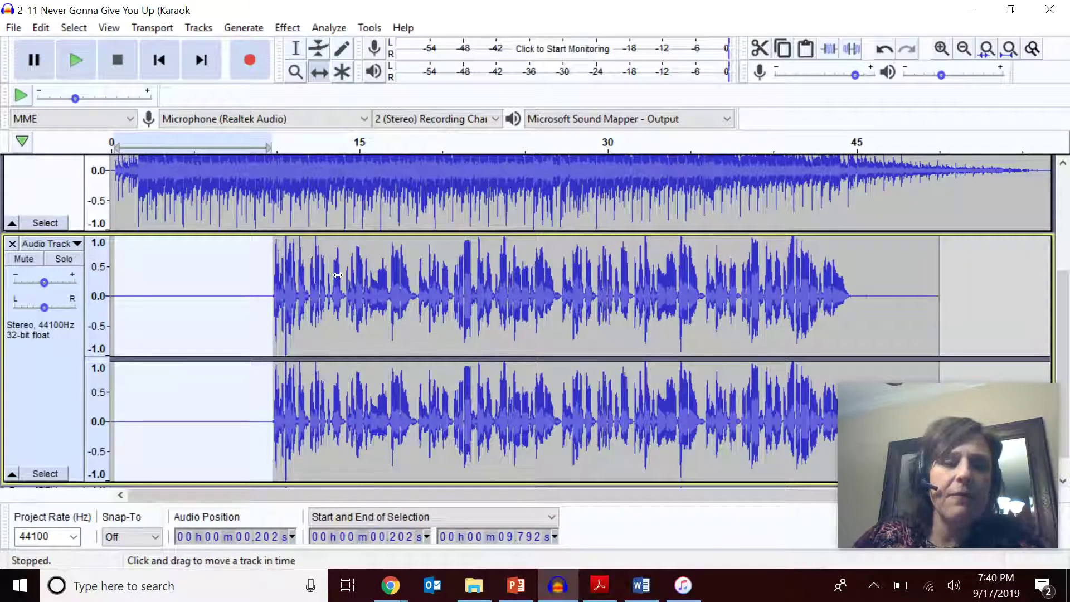
{"action": "scroll", "coordinate": [337, 274], "scroll_direction": "up", "scroll_amount": 2}
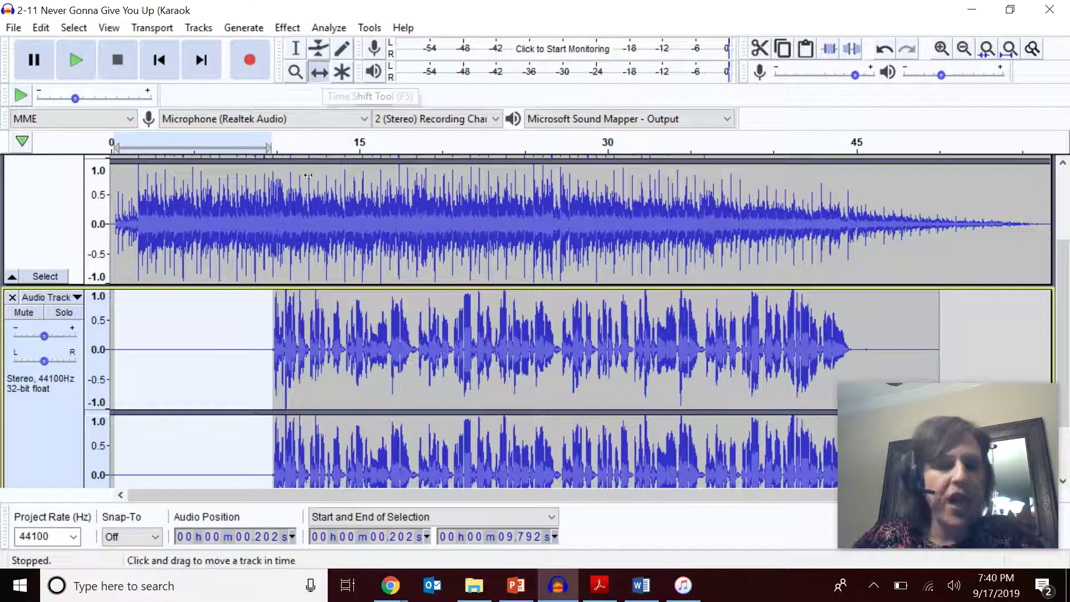
{"action": "left_click_drag", "start_coordinate": [301, 325], "coordinate": [302, 349]}
{"action": "scroll", "coordinate": [302, 349], "scroll_direction": "down", "scroll_amount": 1}
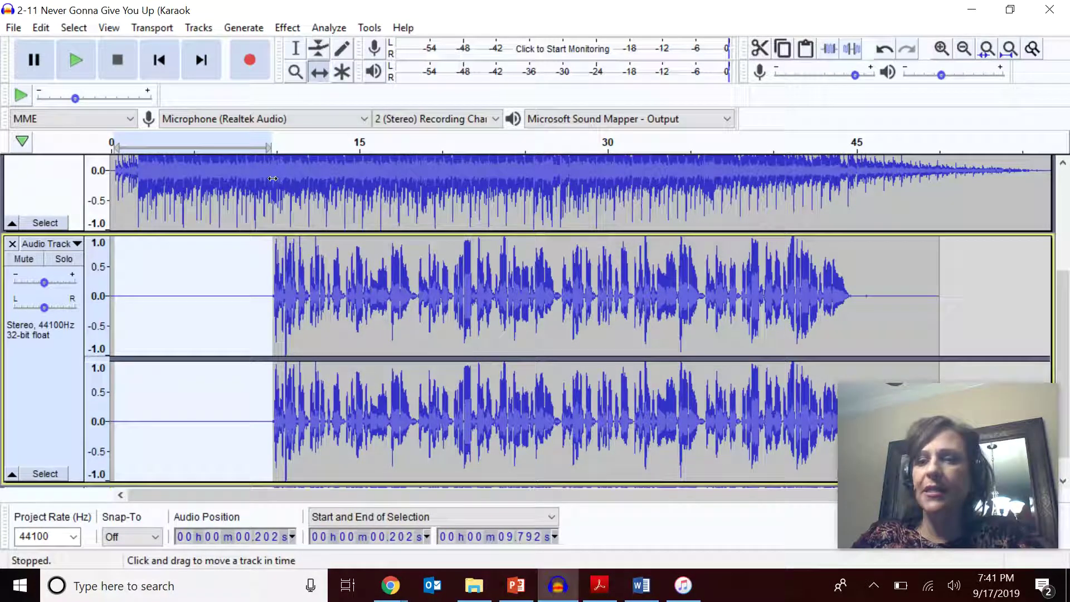
{"action": "mouse_move", "coordinate": [296, 308]}
{"action": "left_mouse_down"}
{"action": "mouse_move", "coordinate": [295, 324]}
{"action": "mouse_move", "coordinate": [201, 325]}
{"action": "mouse_move", "coordinate": [299, 324]}
{"action": "mouse_move", "coordinate": [289, 323]}
{"action": "left_mouse_up"}
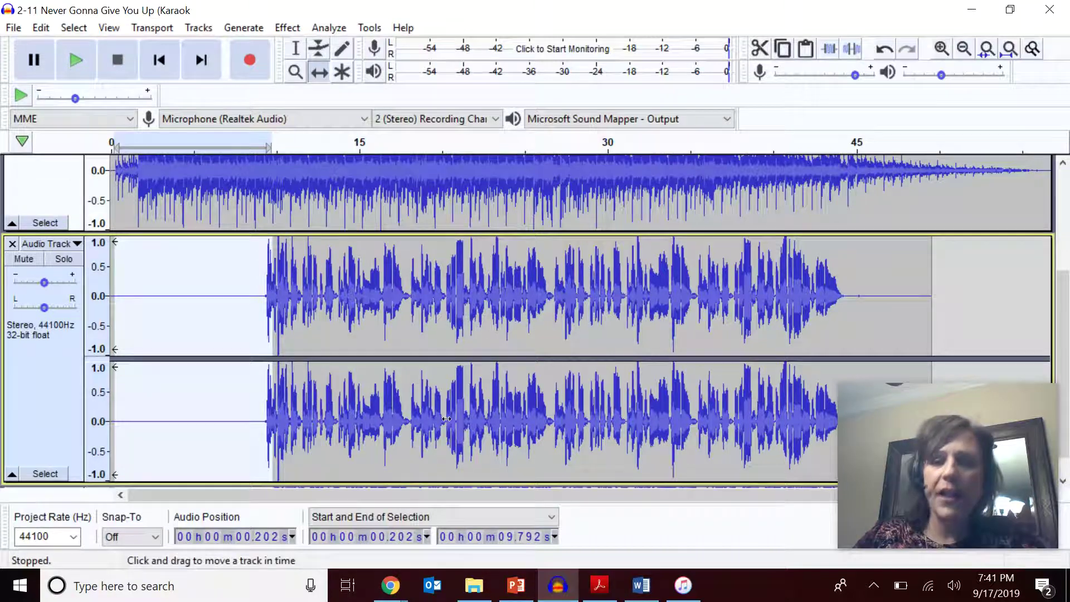
{"action": "mouse_move", "coordinate": [398, 593]}
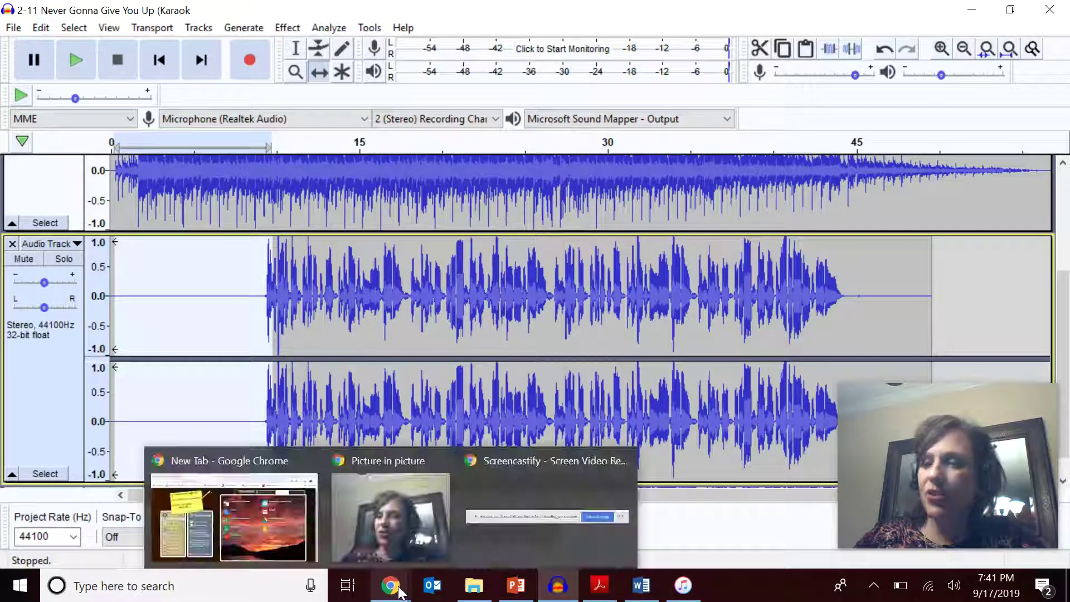